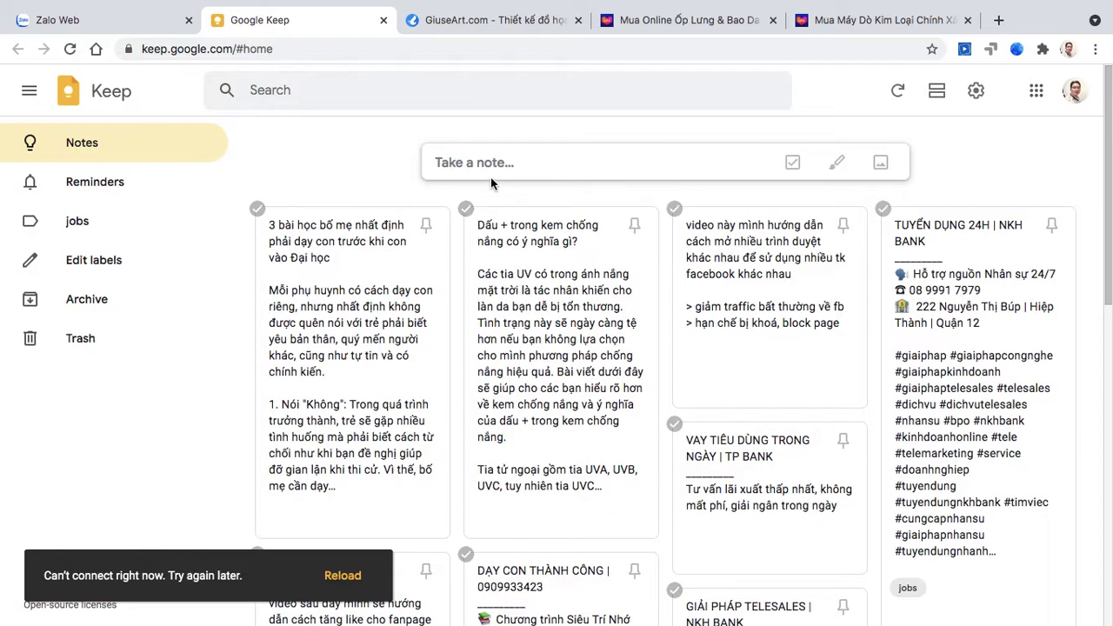
- Reload Google Keep and start a note reading "hello all" and "this video i show you guys how to deal wt google search on ur gg site"
left_click(70, 49)
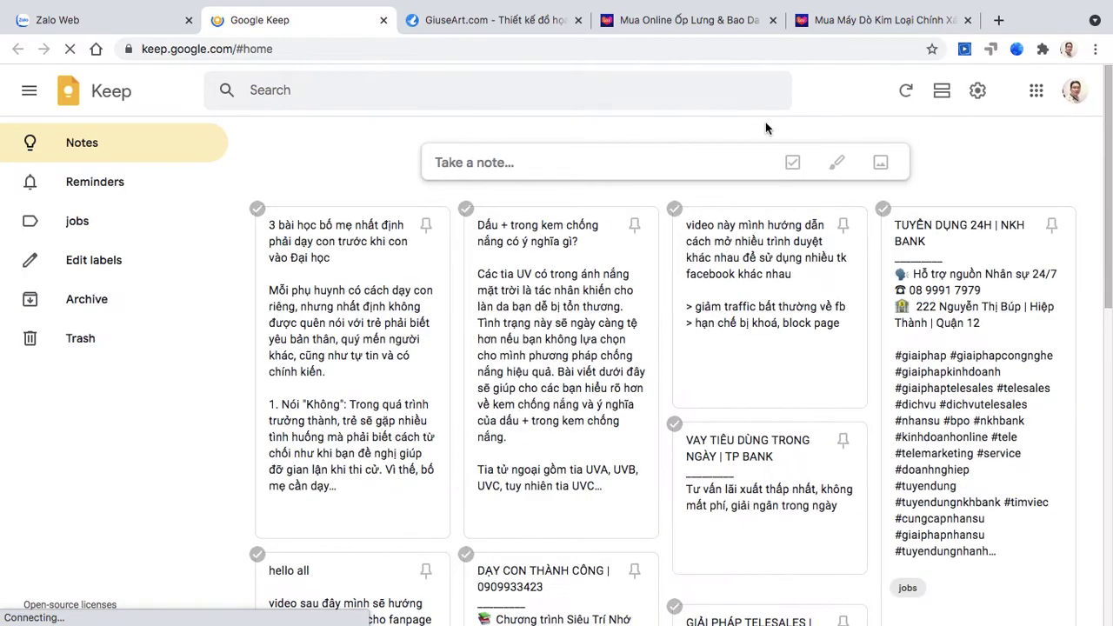
left_click(558, 160)
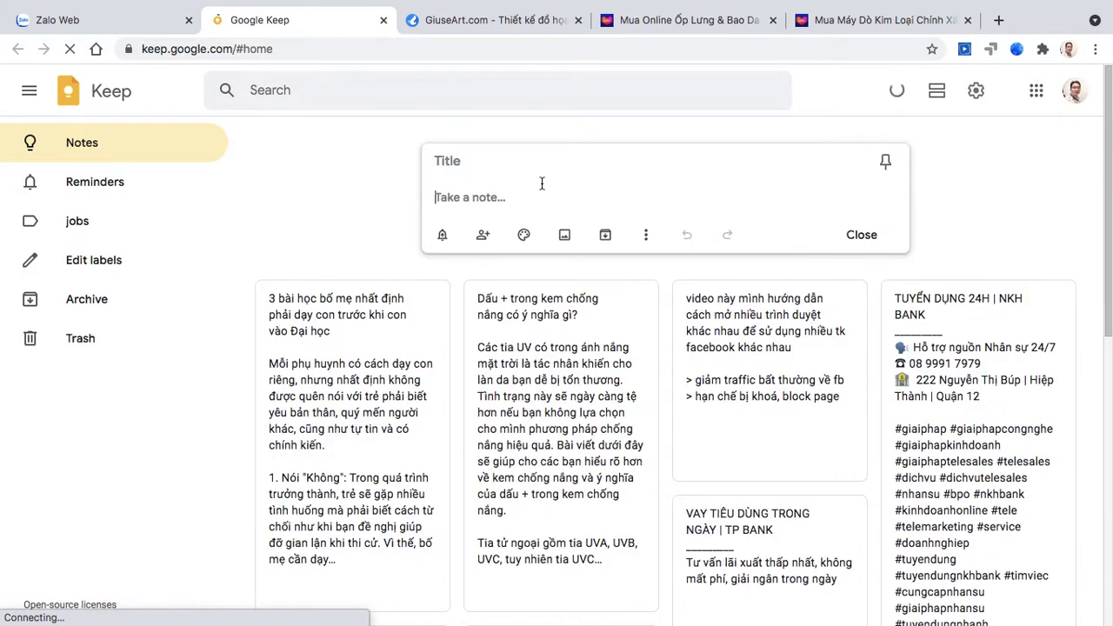
type("hello")
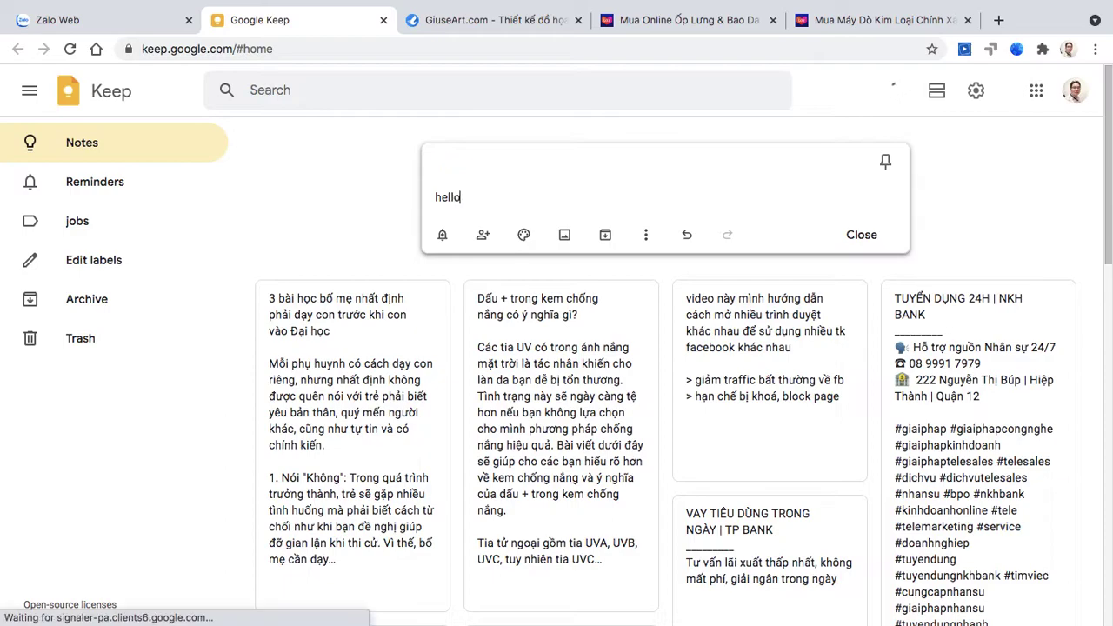
type(" all")
key("Return")
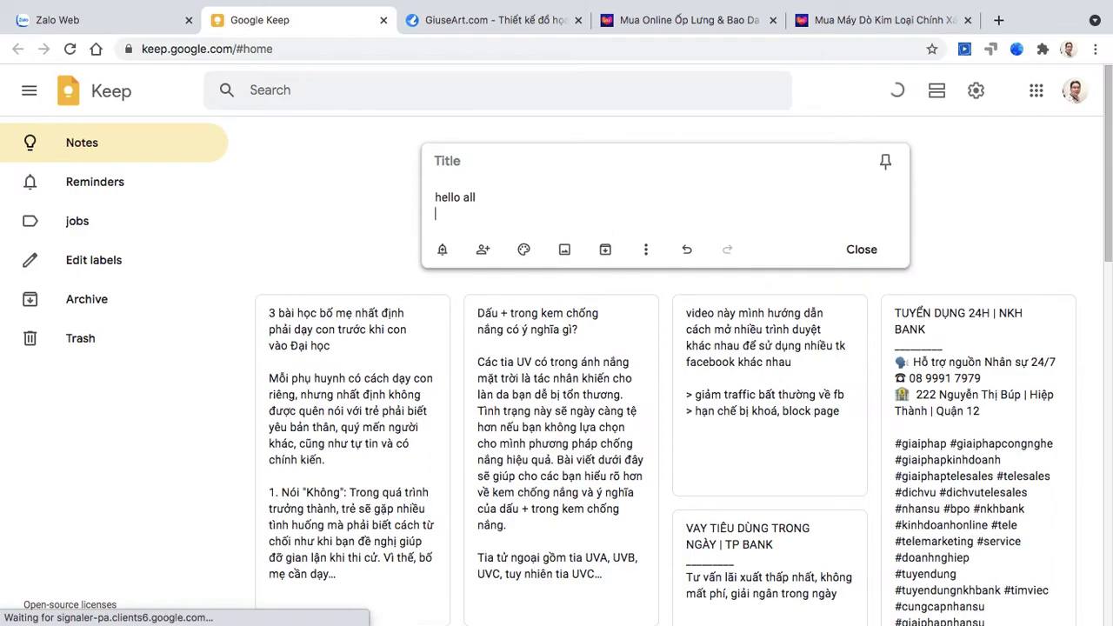
key("Return")
type("this video i show you guys how ")
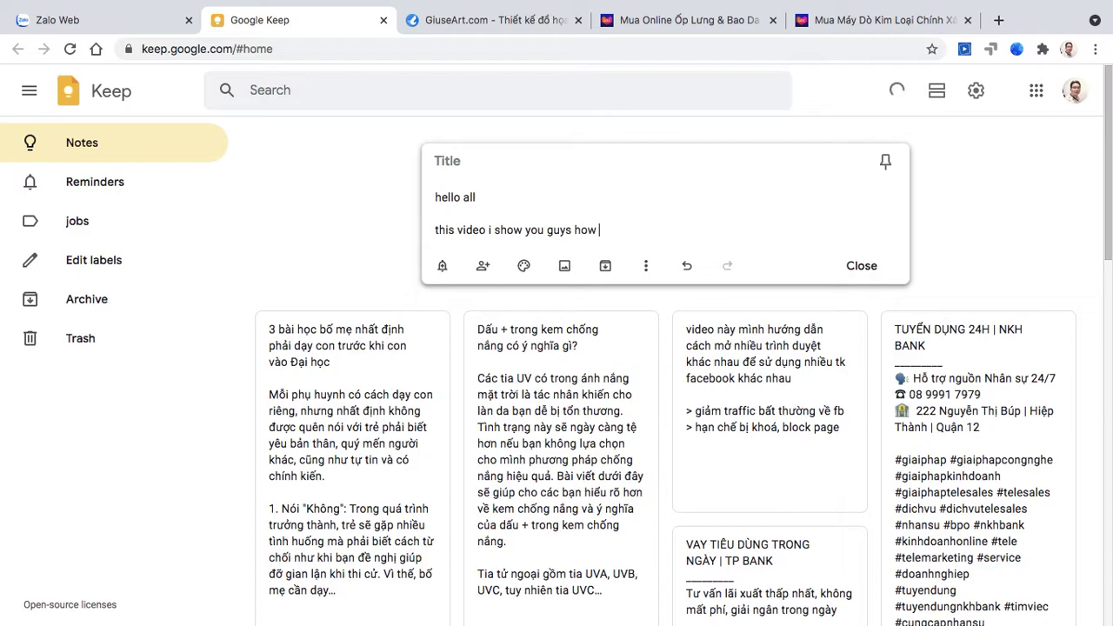
type("to deal wt google search on")
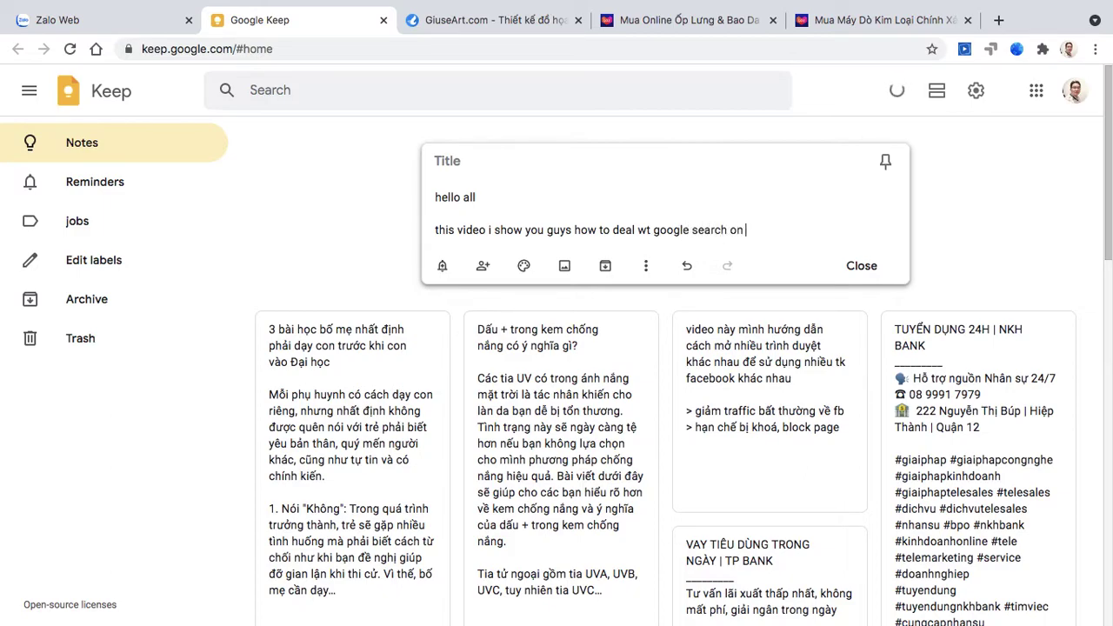
type(" ur gg site")
key("Return")
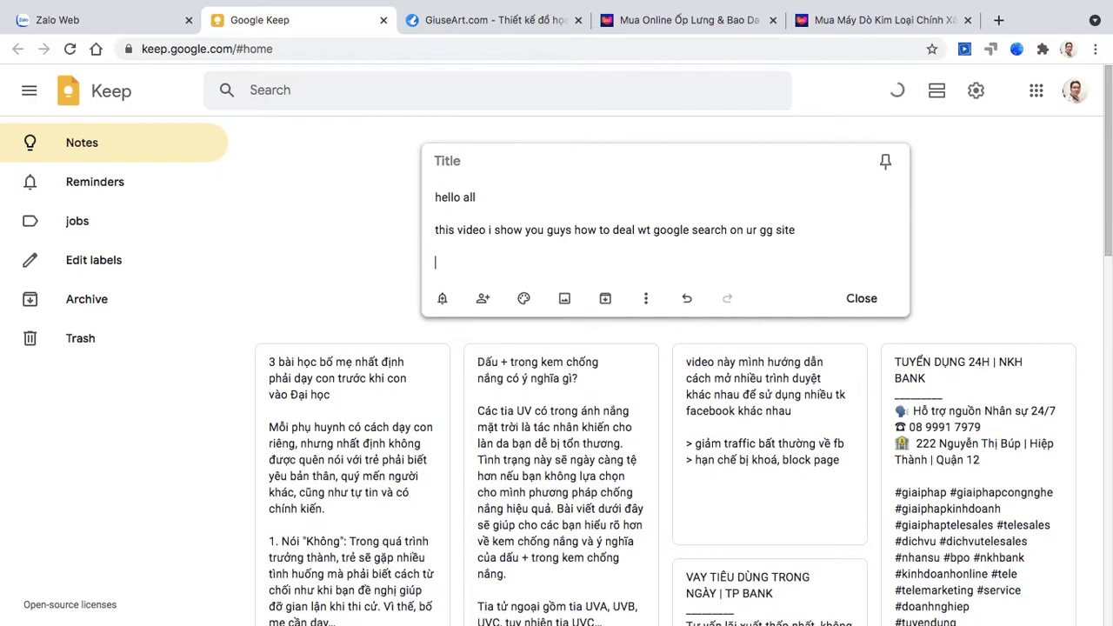
- Add the line "how to get indexed by google" to the note, followed by a blank line
type("how to get indexed")
key("Return")
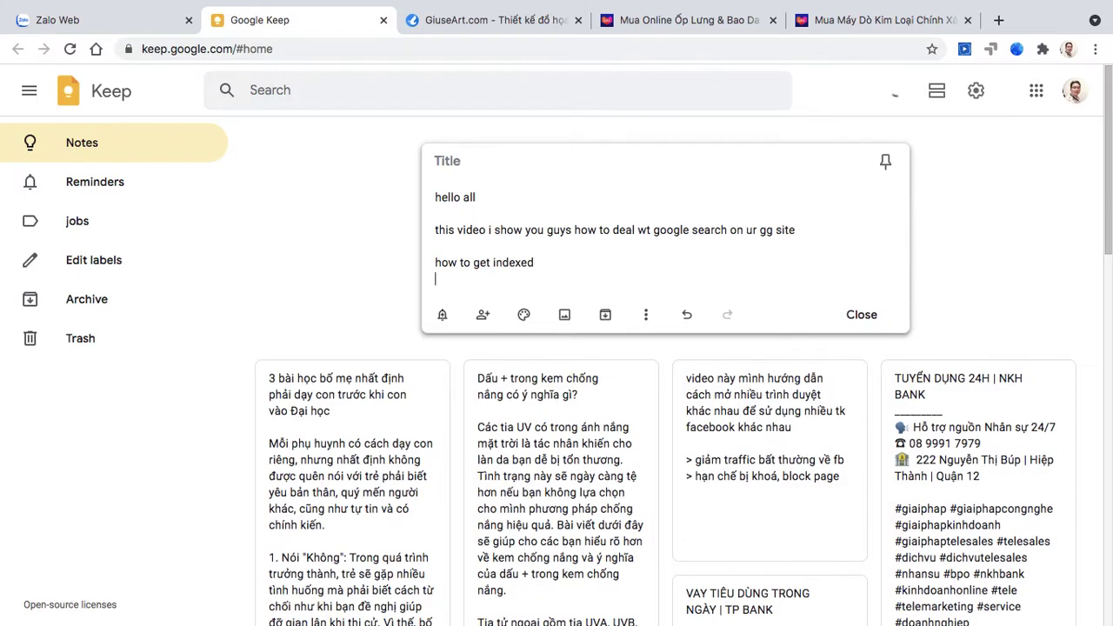
type("hot")
key("BackSpace")
key("BackSpace")
key("BackSpace")
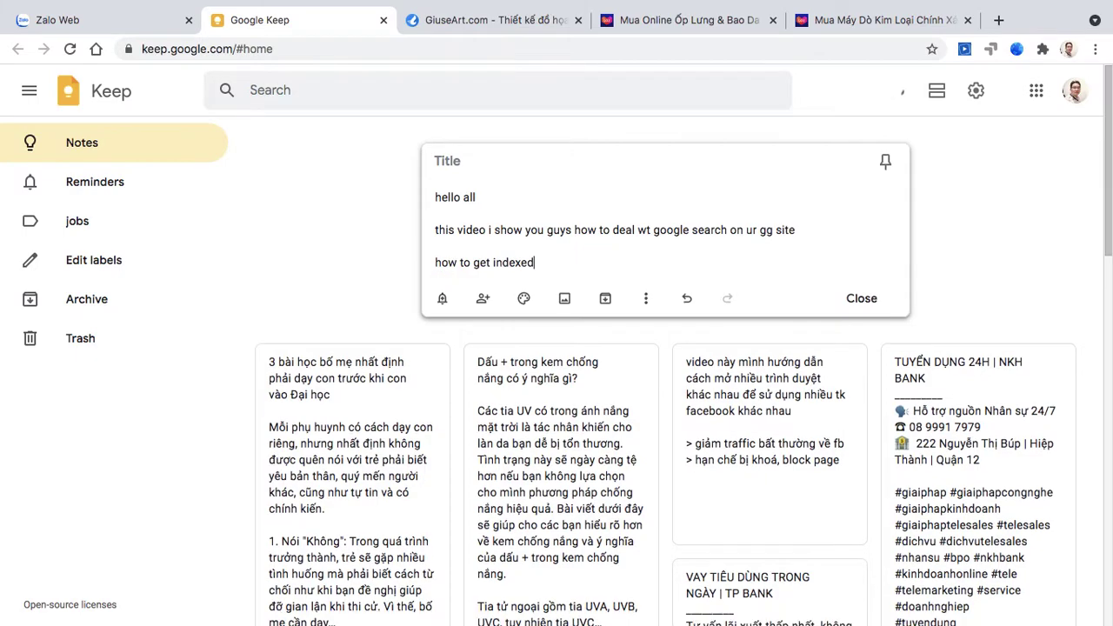
type("by google")
key("Return")
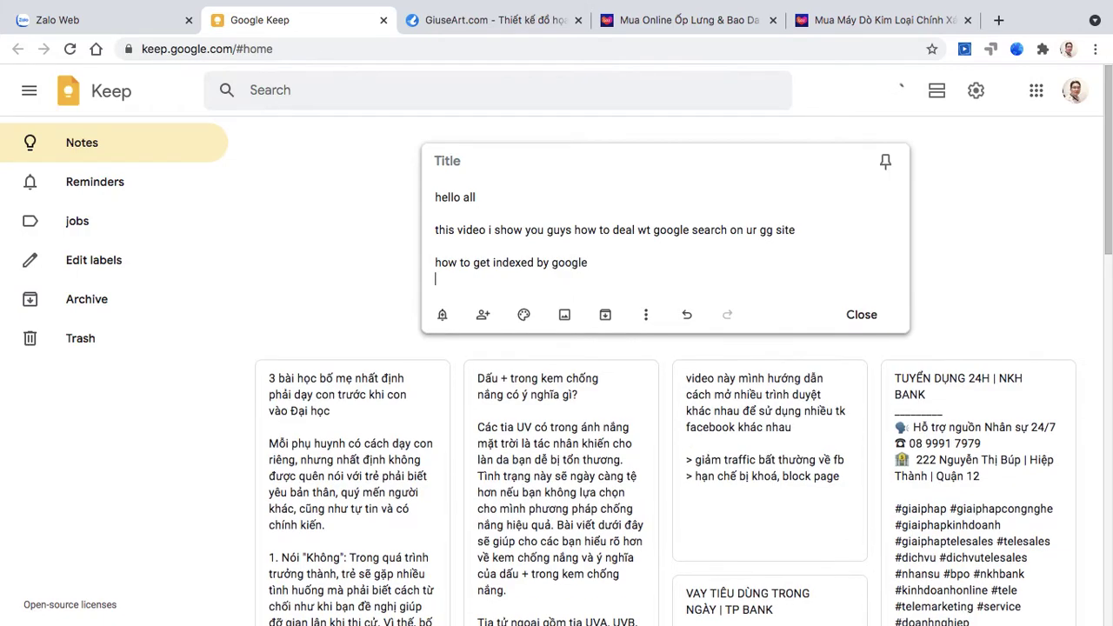
key("Return")
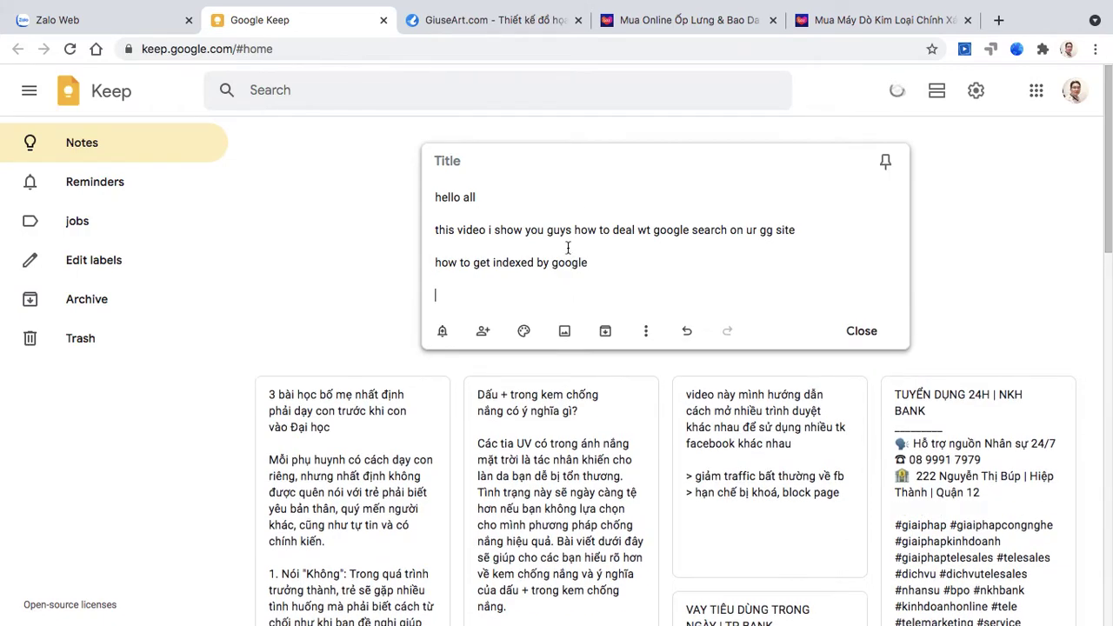
- Add "just follow" to the note, with "...." a few lines below it
type("just follow he")
key("BackSpace")
key("BackSpace")
key("Return")
key("Return")
key("Return")
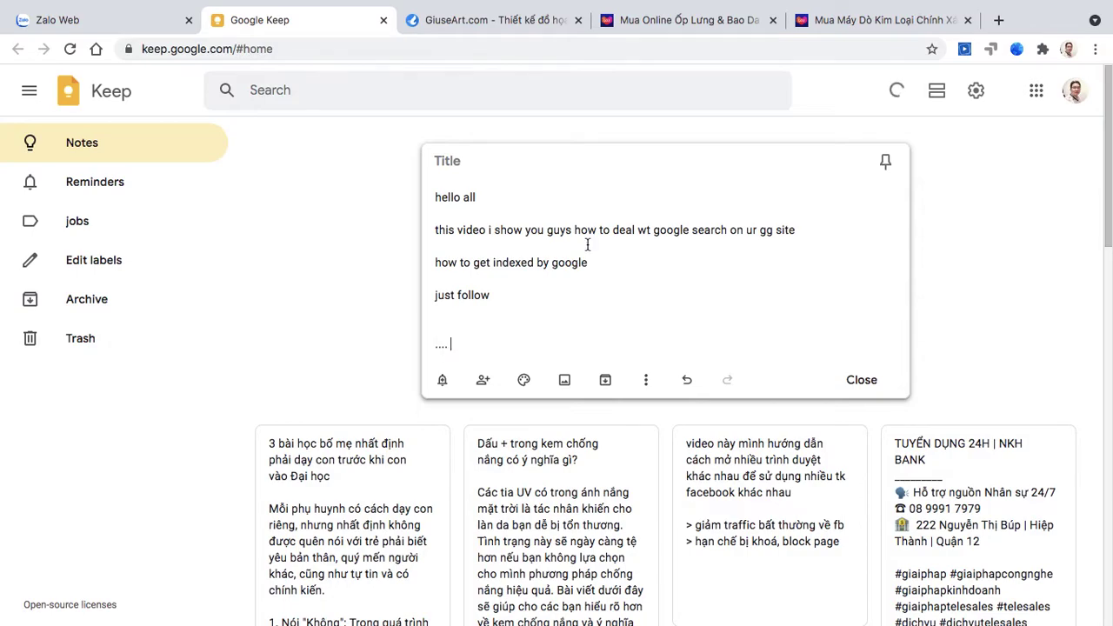
- Search Google for "webmaster tools" in a new browser tab
left_click(998, 56)
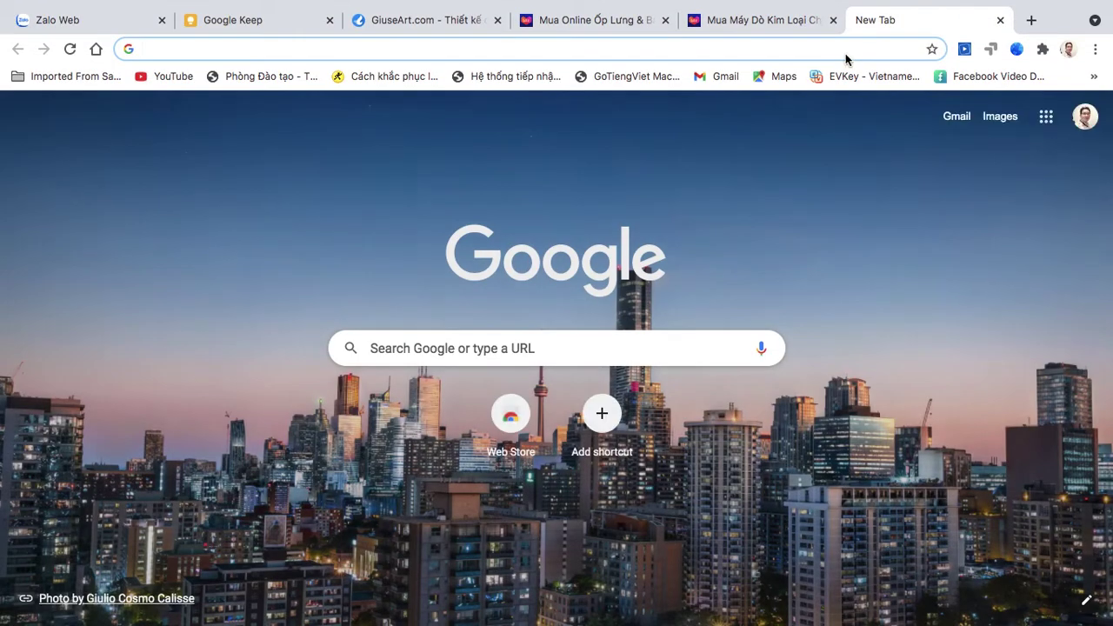
left_click(846, 58)
type("g")
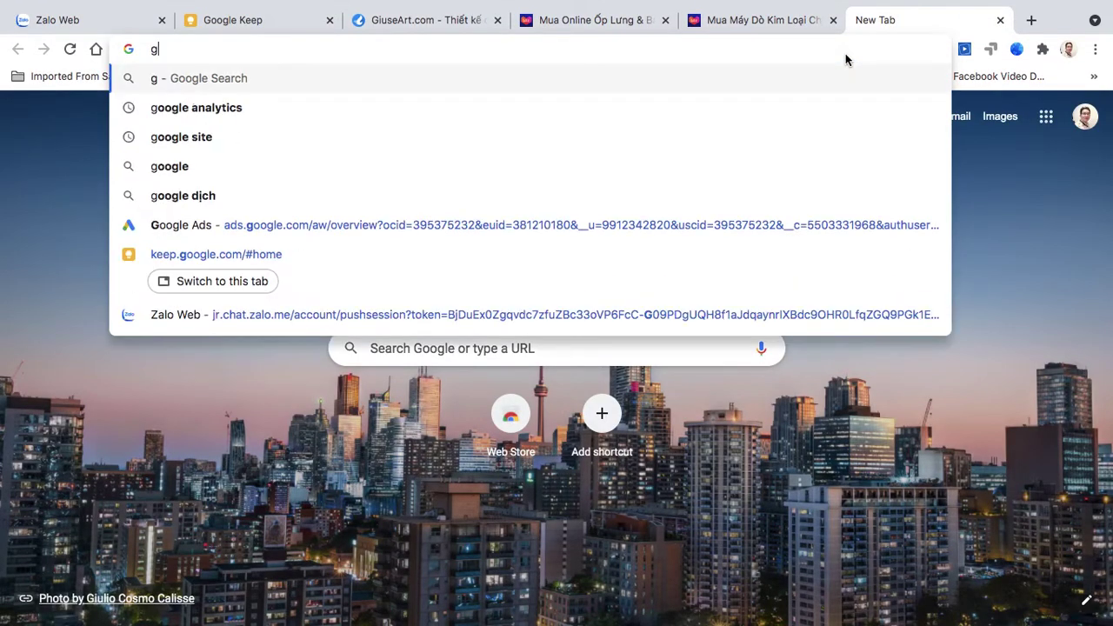
key("BackSpace")
type("web ")
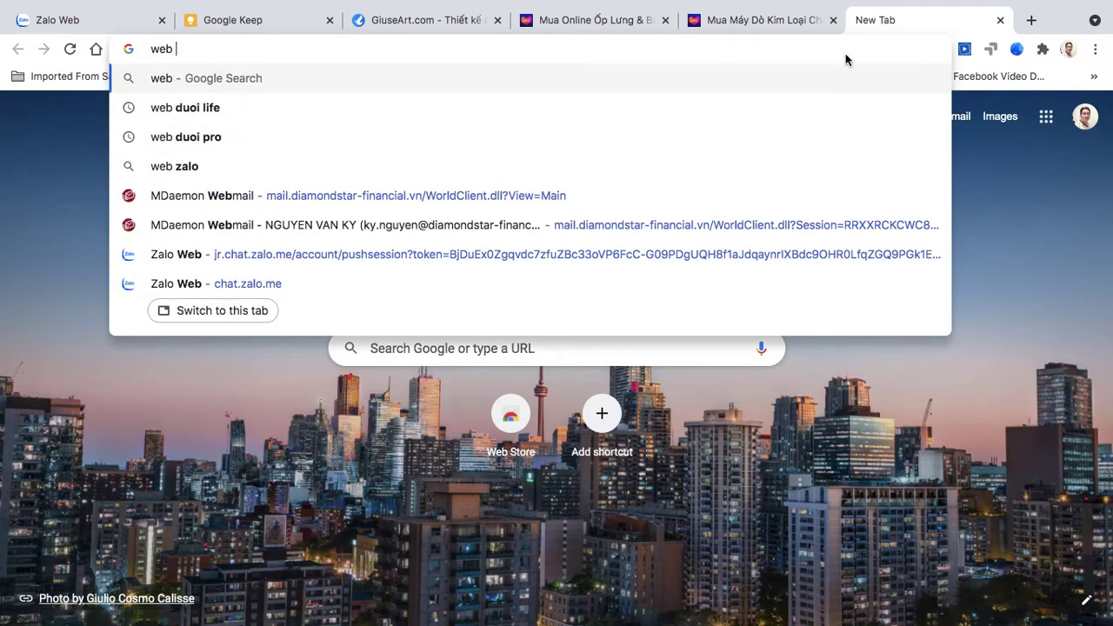
type("mar")
key("BackSpace")
type("st")
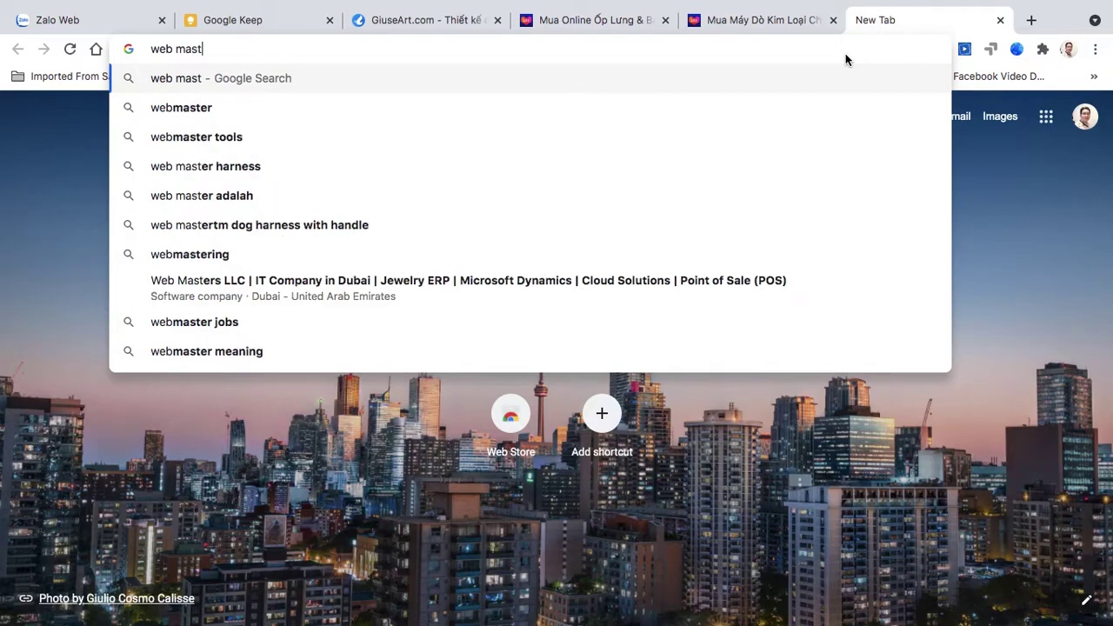
type("er tool")
key("Down")
key("Return")
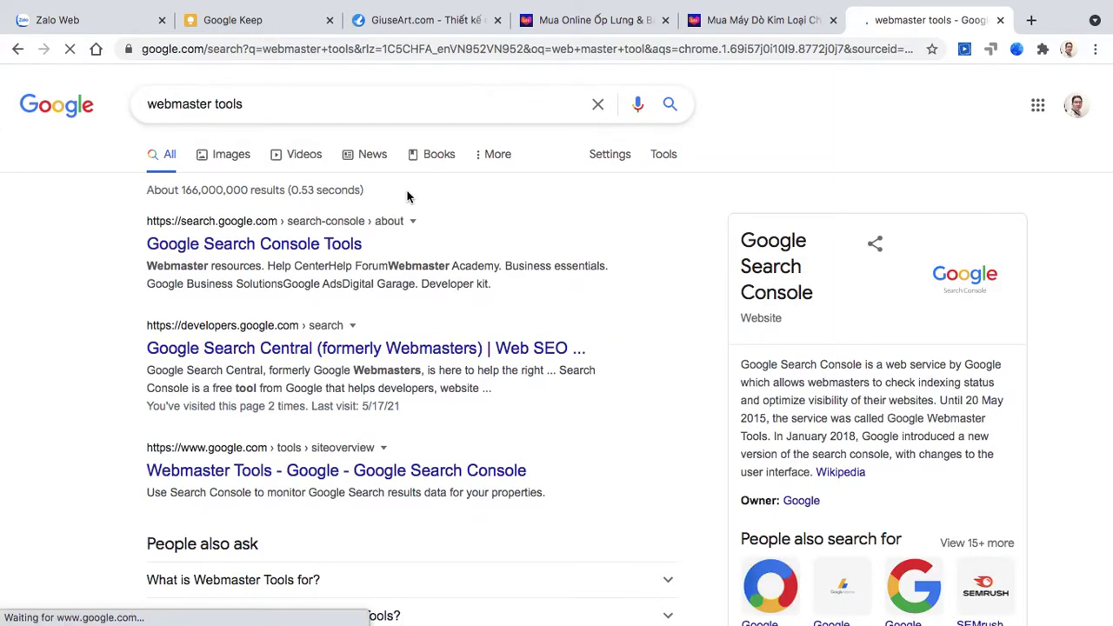
- Open Google Search Console from the search results and start adding a new property
left_click(333, 246)
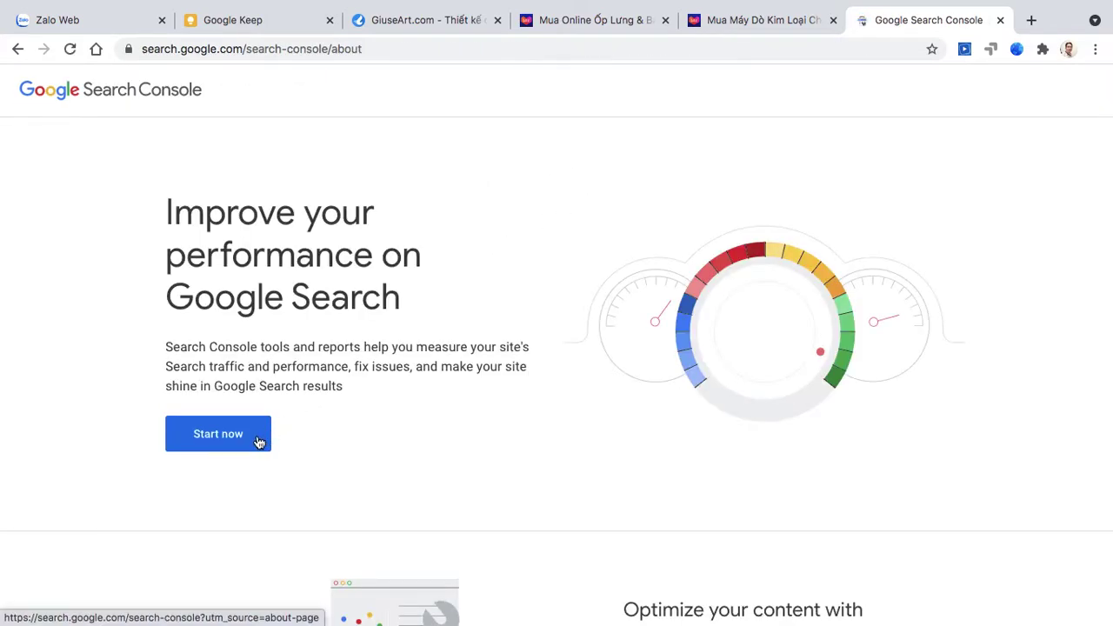
left_click(258, 440)
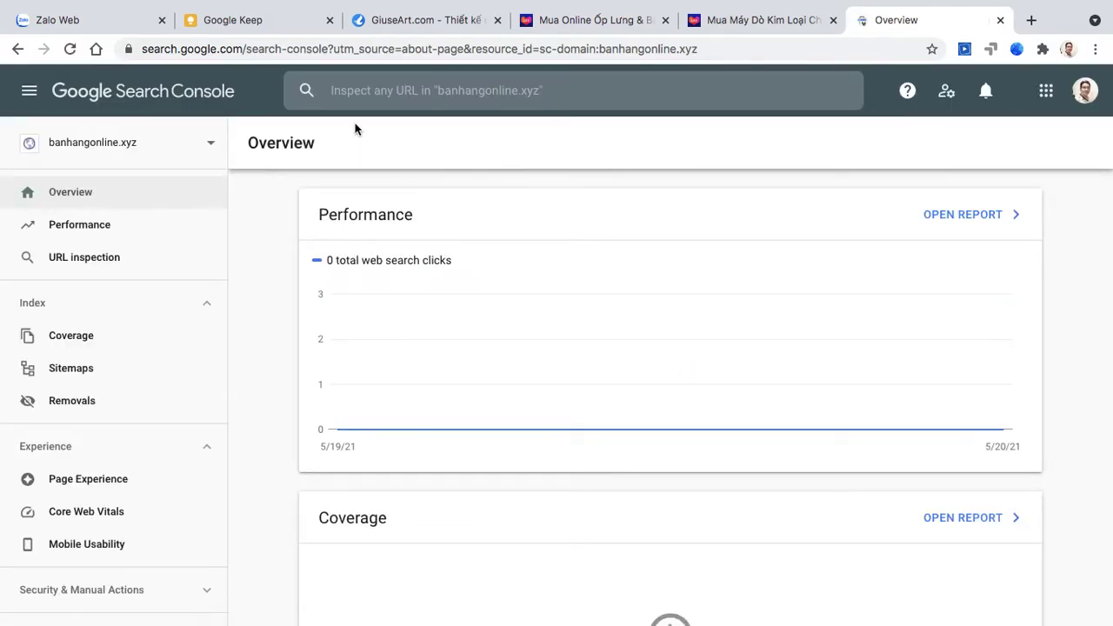
left_click(208, 148)
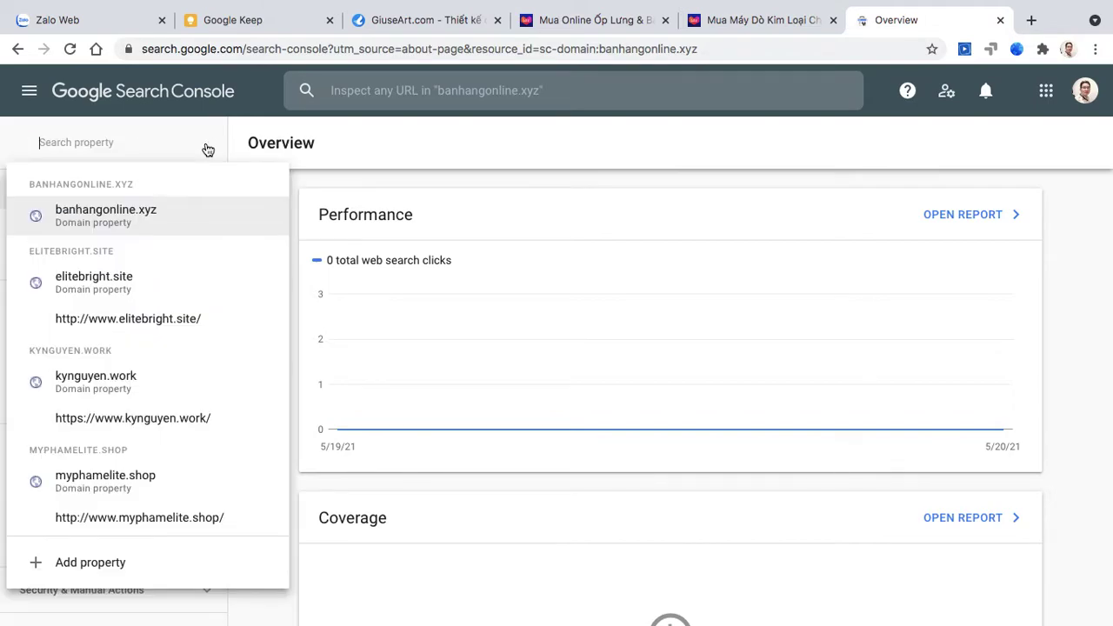
left_click(146, 565)
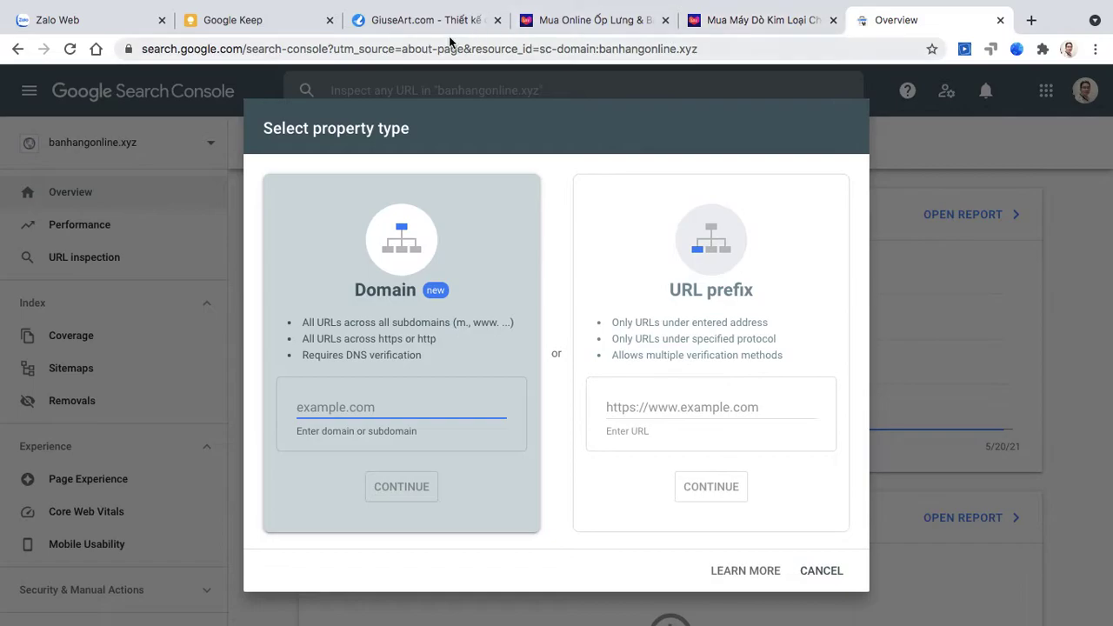
- Back in the Google Keep note, add "first you have to add your site domain to google" and "> to verify it is your site"
left_click(273, 32)
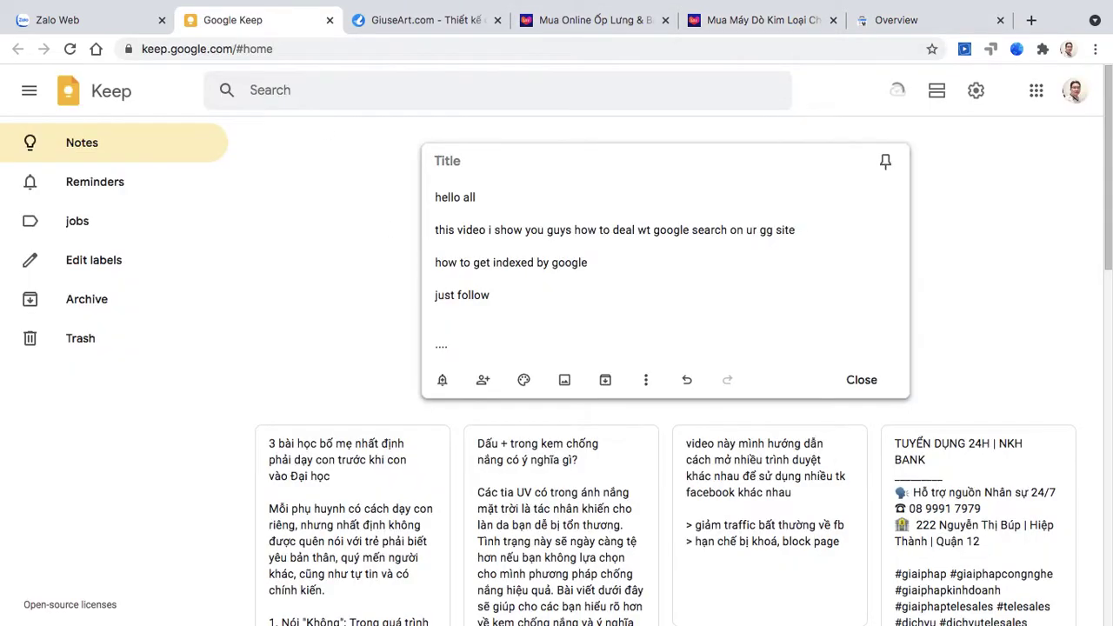
key("Return")
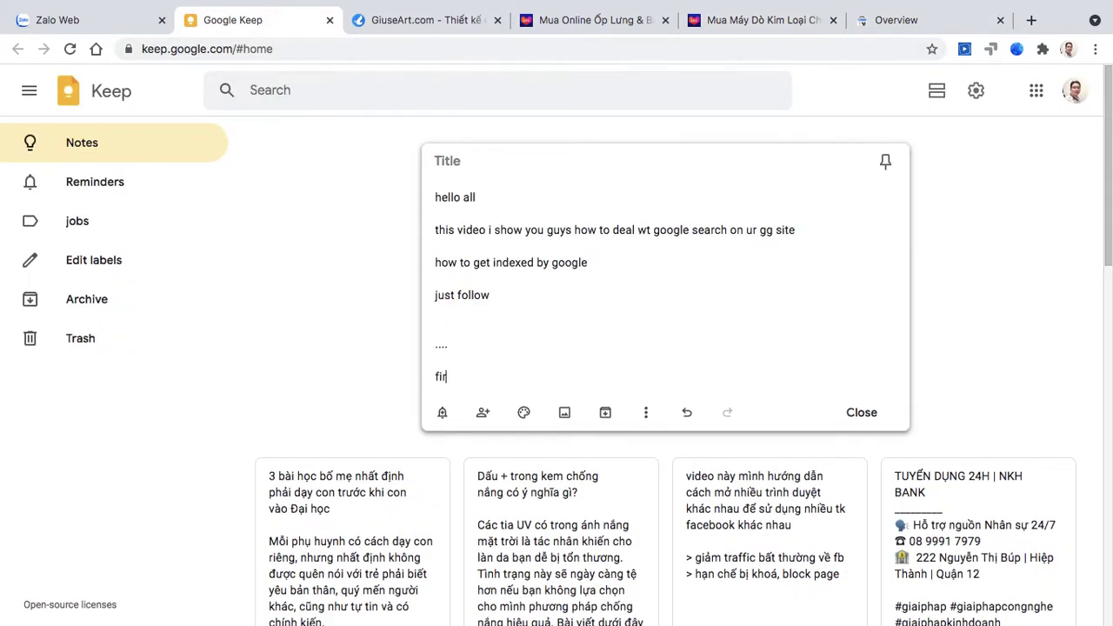
type("first you have to add your")
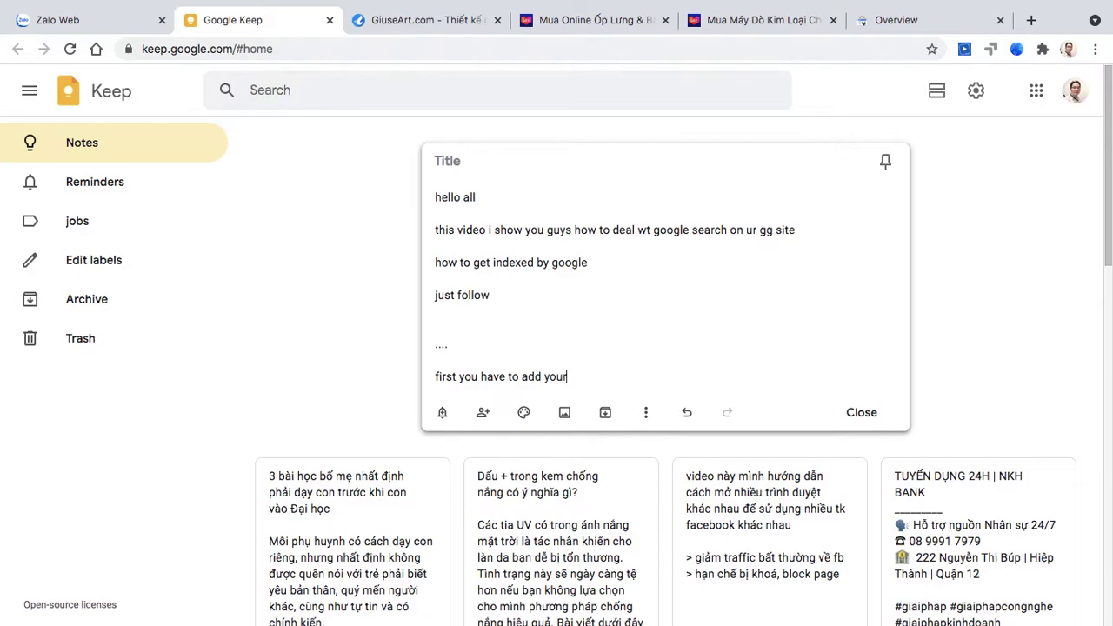
type(" site domain to google")
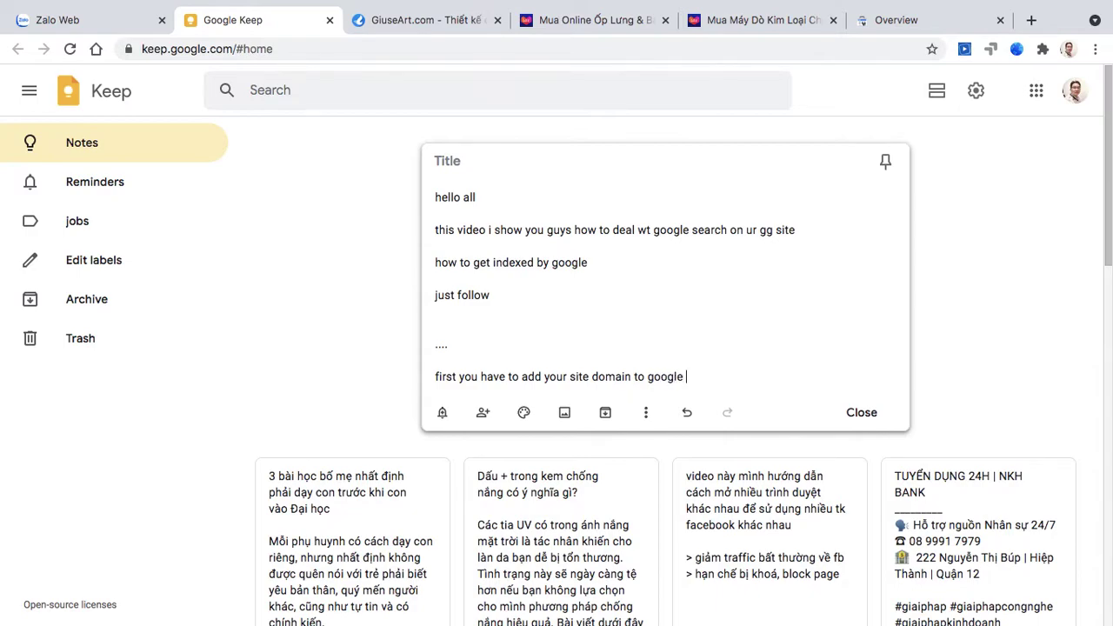
key("Return")
type(">")
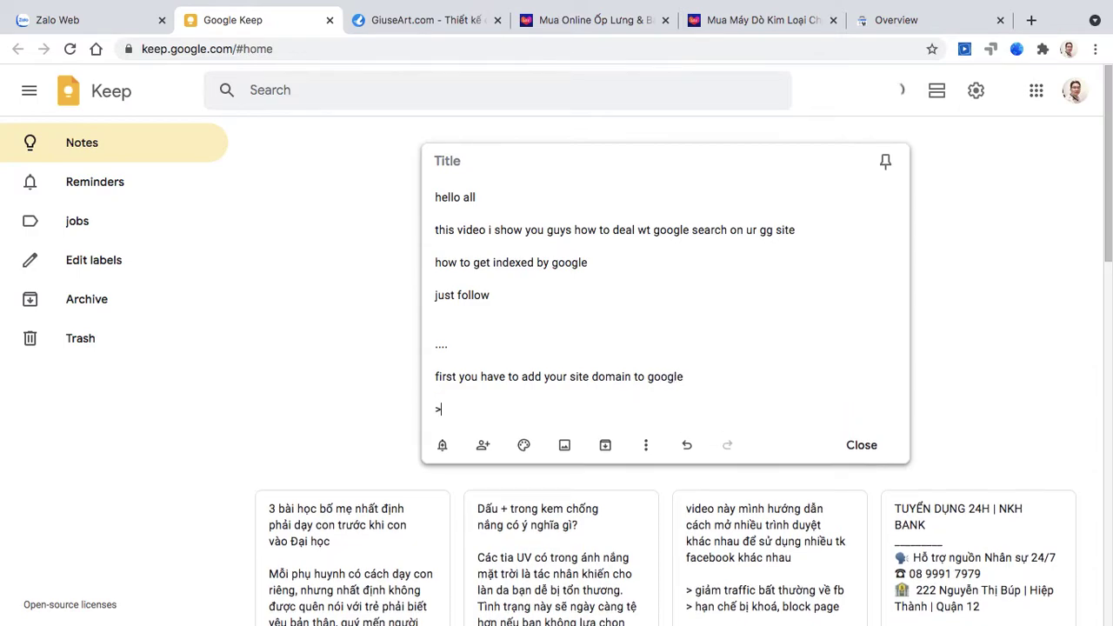
type(" to verify it is your site")
key("Return")
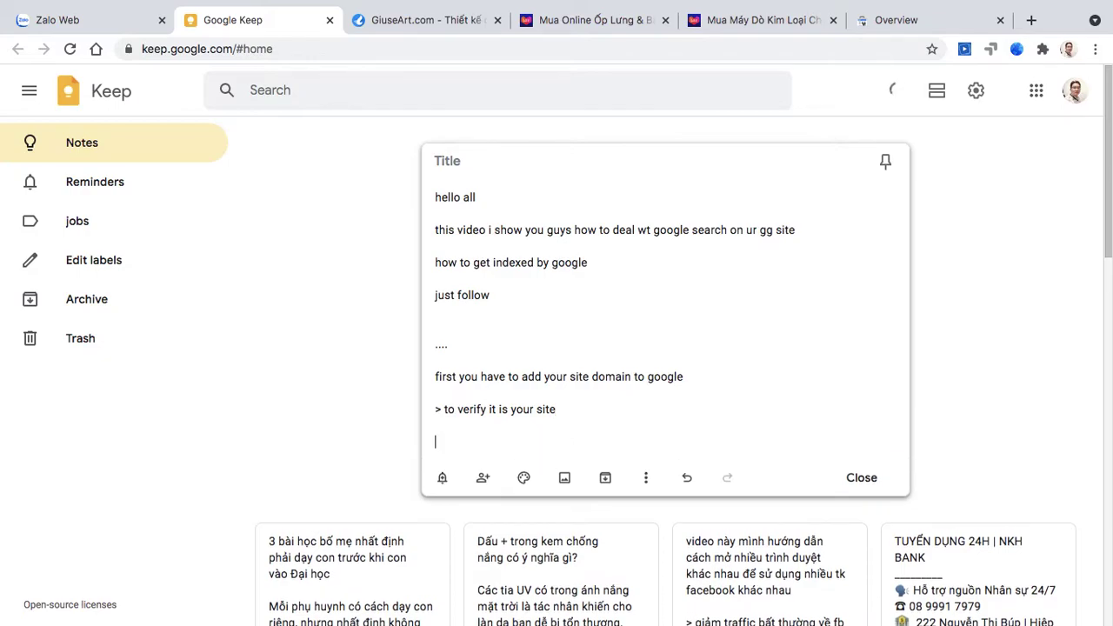
left_click(939, 20)
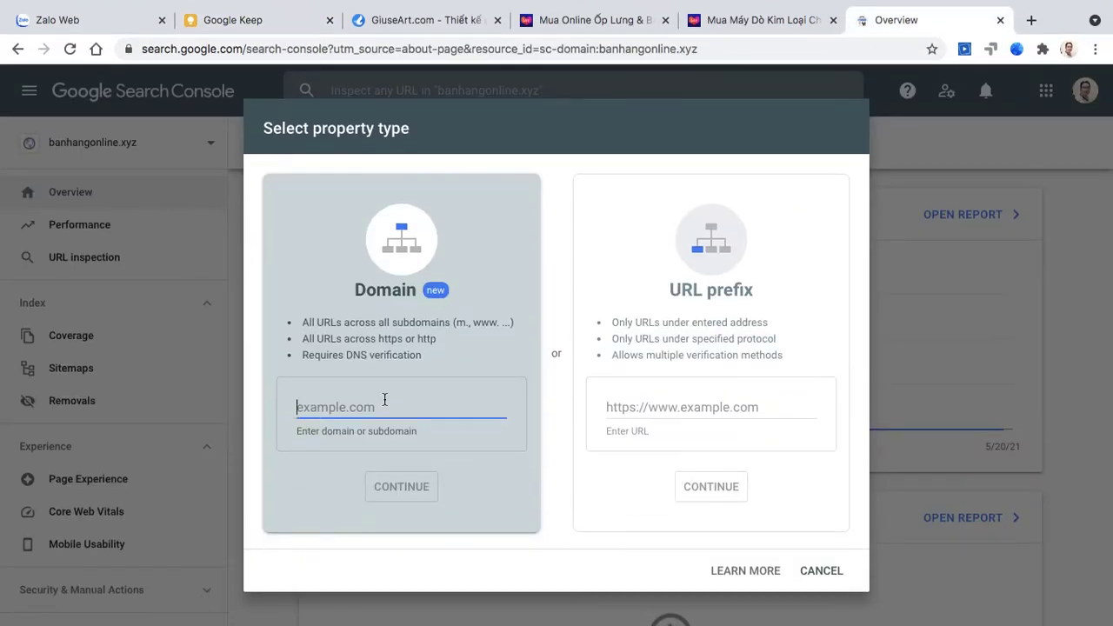
type("www.")
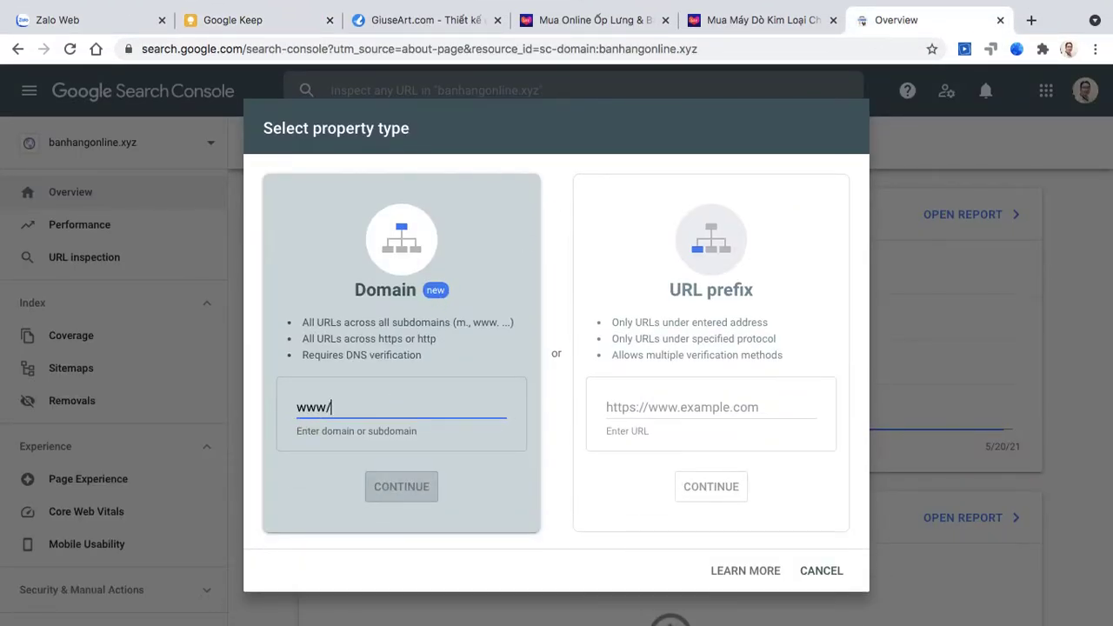
key("BackSpace")
type("kynguyen.wokr")
key("BackSpace")
type("rk")
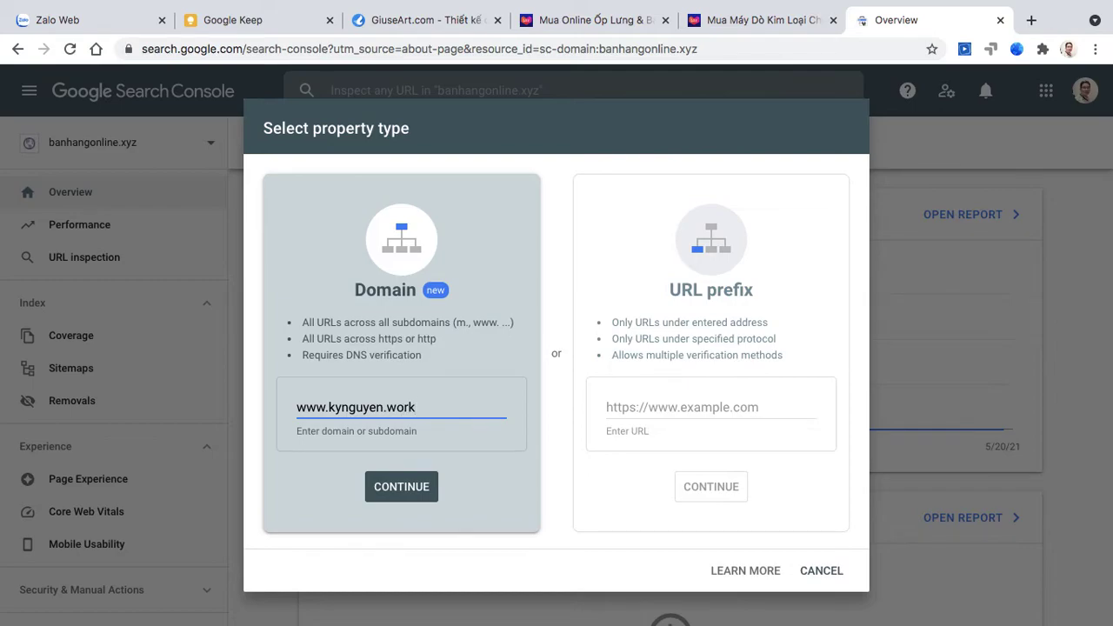
left_click(418, 486)
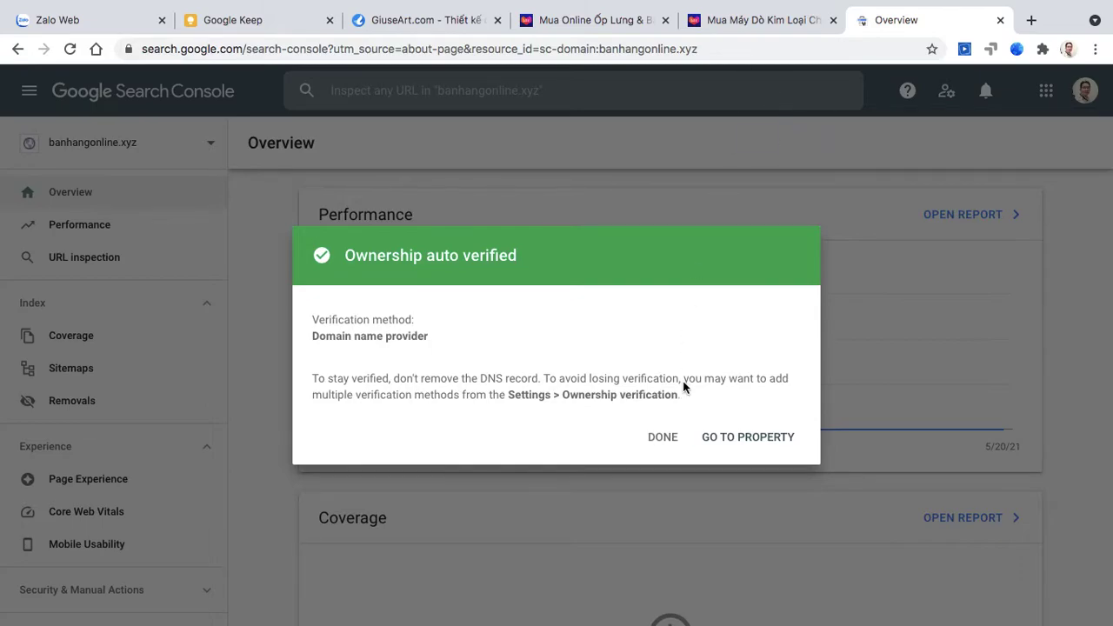
left_click(665, 437)
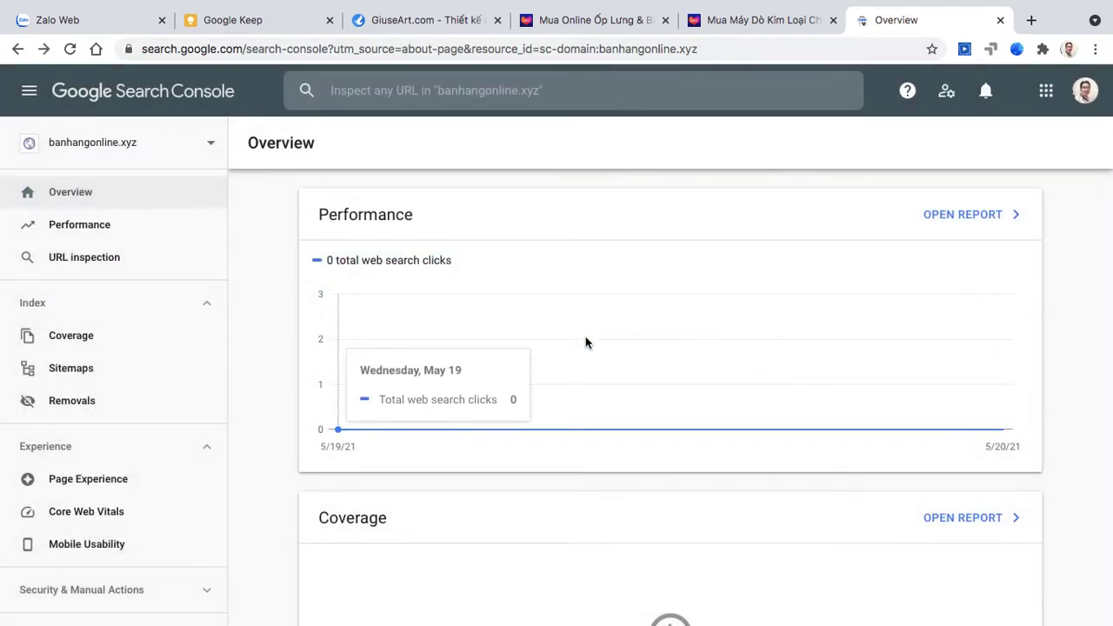
- Look through the list of Search Console properties and select the banhangonline.xyz domain property
left_click(180, 154)
scroll(192, 409, "down", 5)
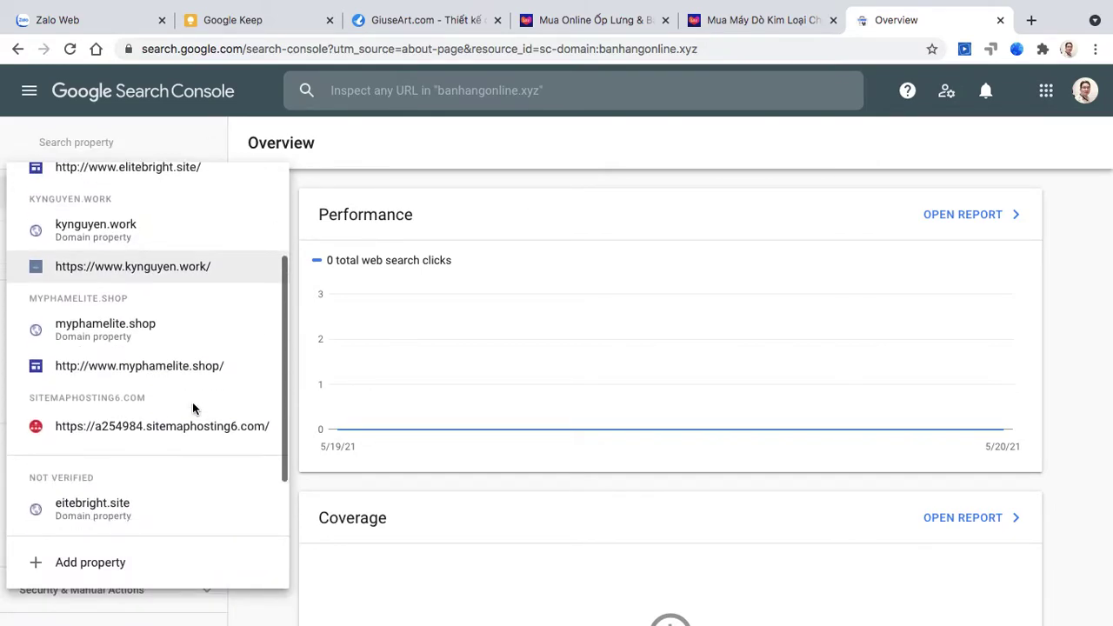
scroll(192, 402, "up", 5)
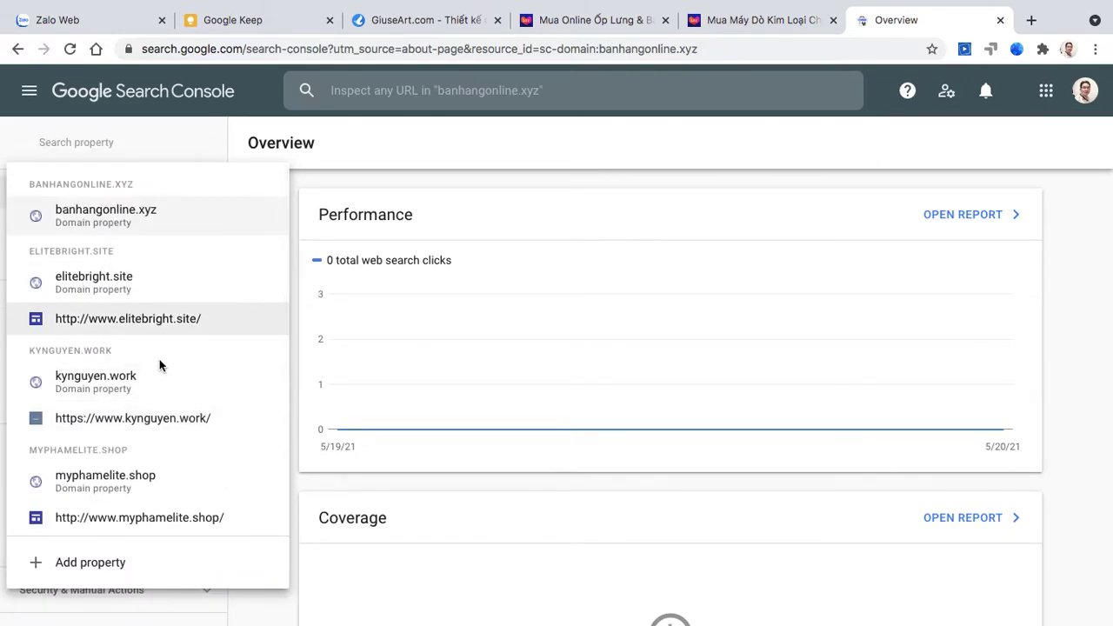
scroll(159, 365, "down", 1)
scroll(154, 240, "up", 1)
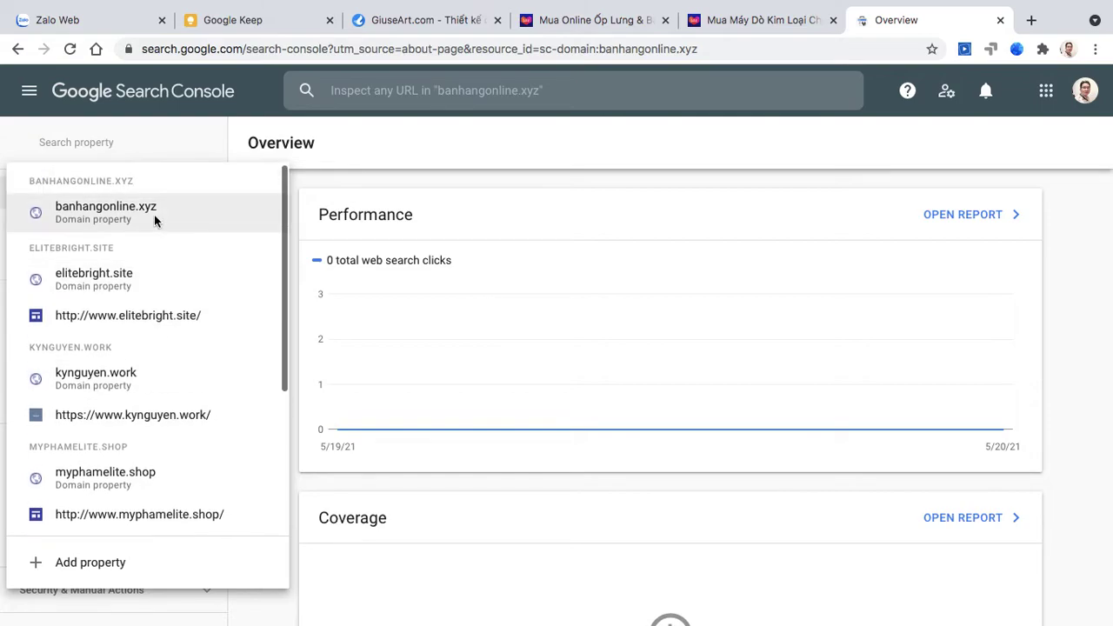
left_click(154, 218)
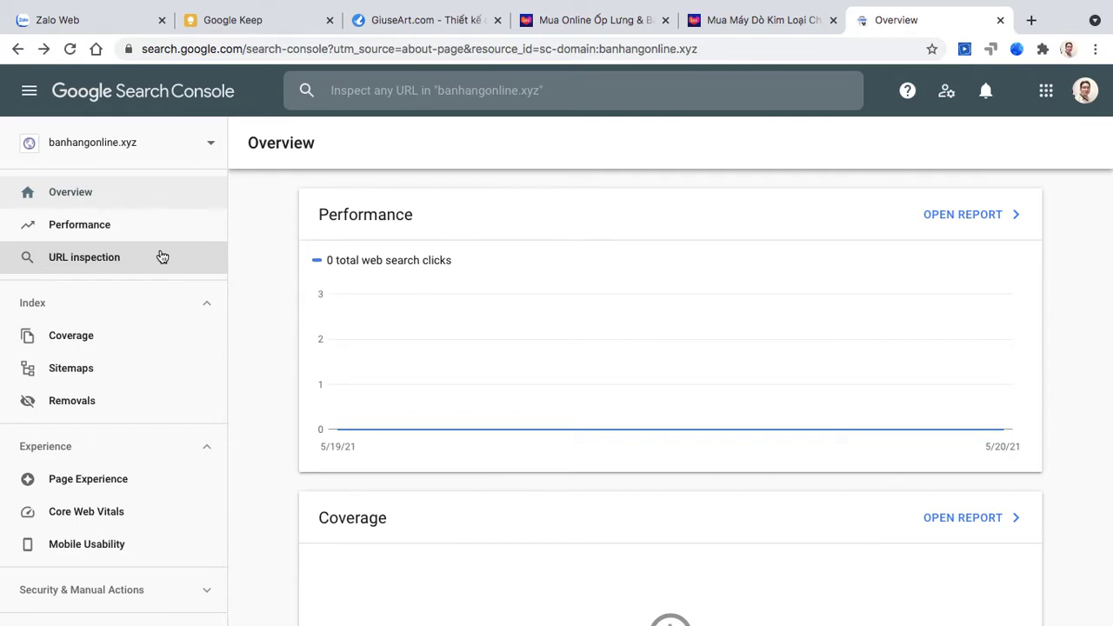
left_click(162, 257)
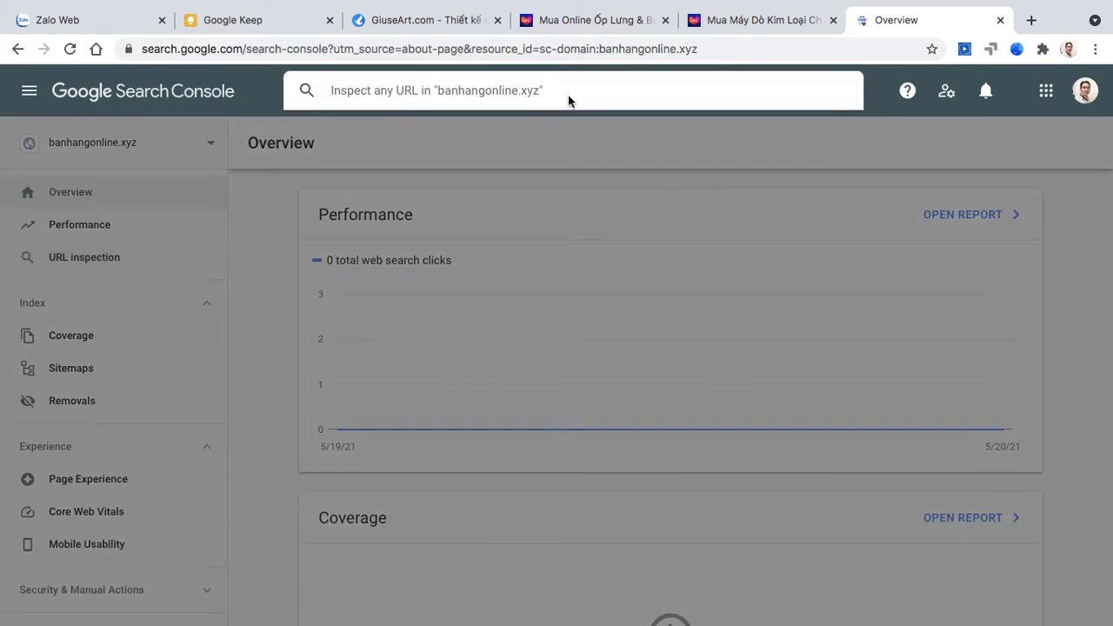
type("www.ban")
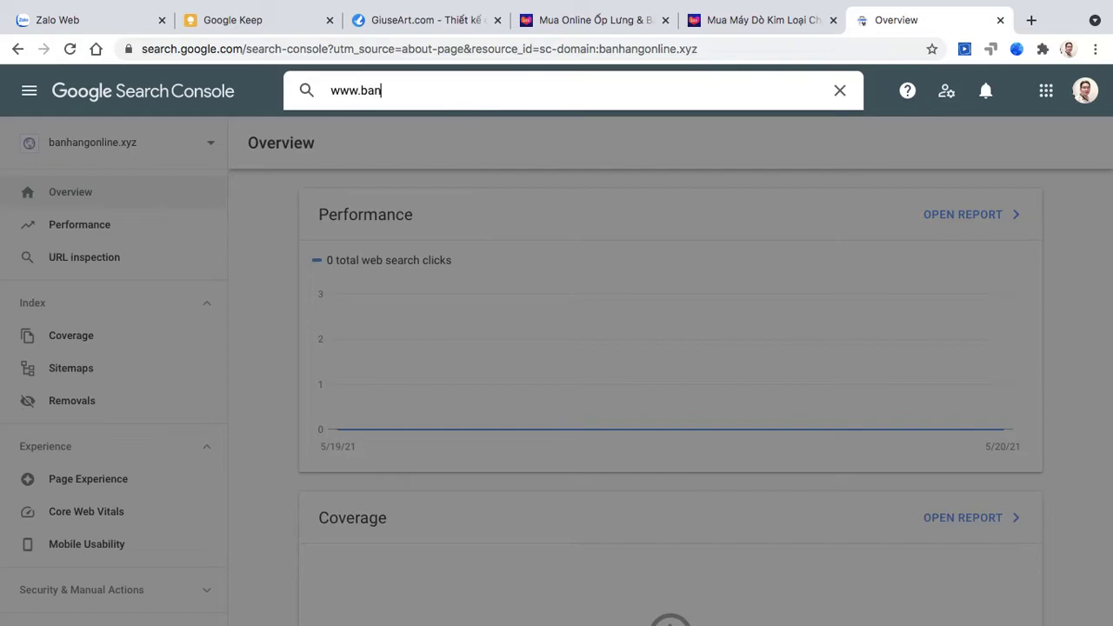
type("hhangonline.xyz")
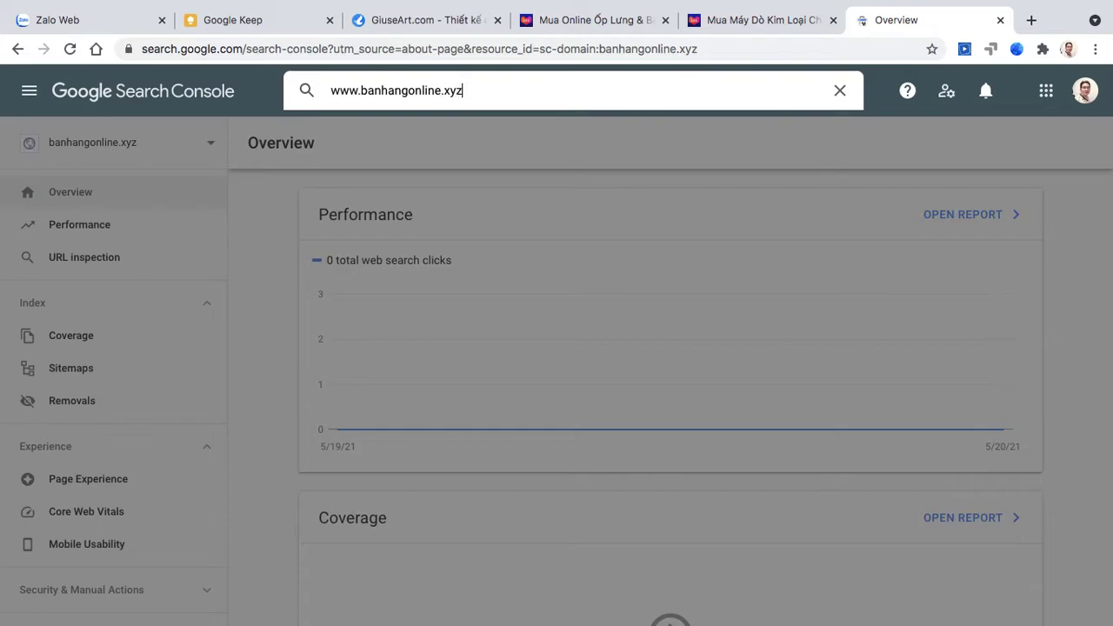
key("Return")
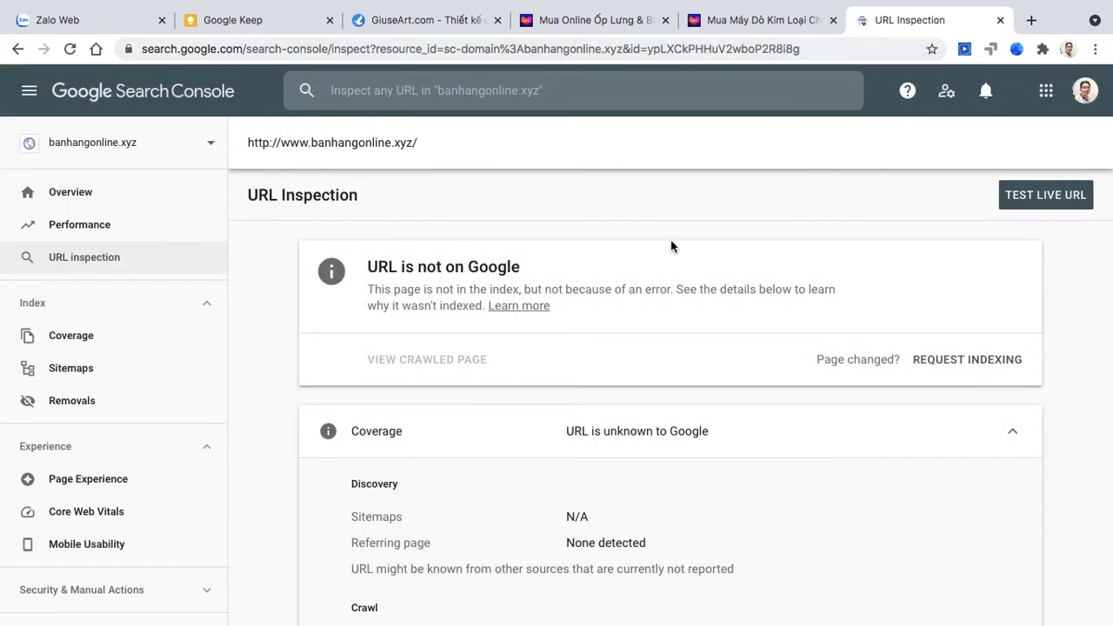
triple_click(479, 269)
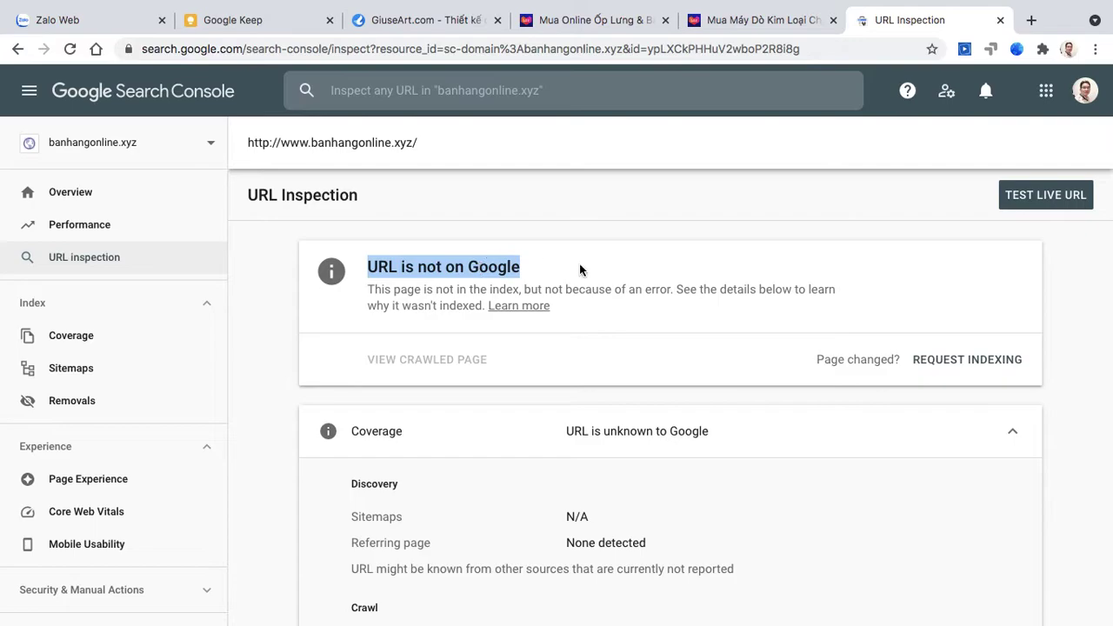
left_click(945, 363)
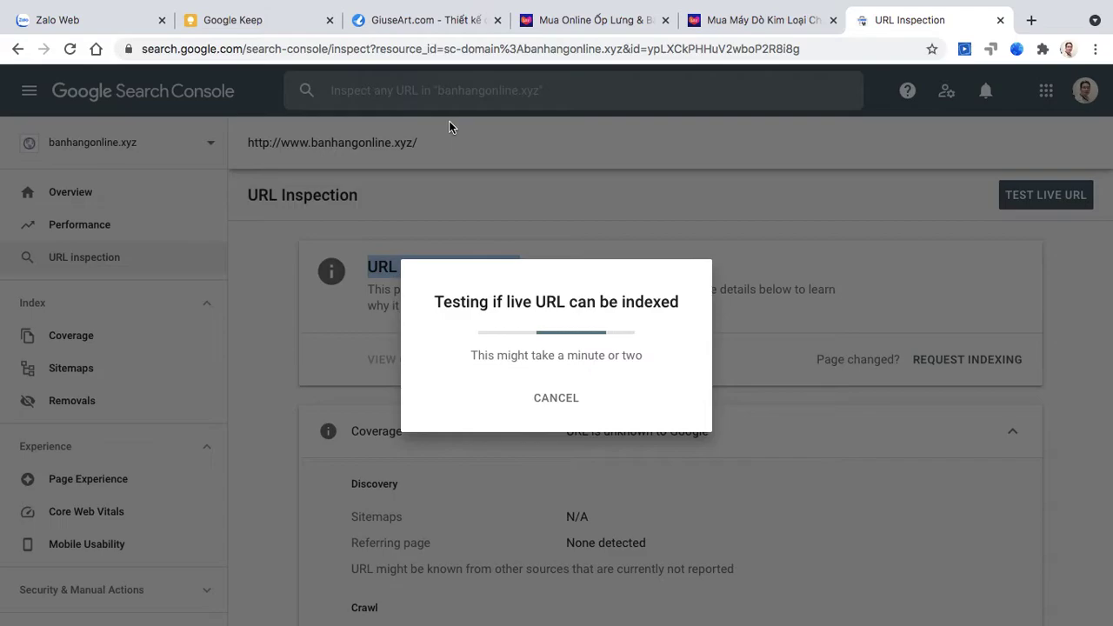
- In the Google Keep note, add the lines "second" and "u have to test and check wt url inspection and ask gg to index"
left_click(304, 19)
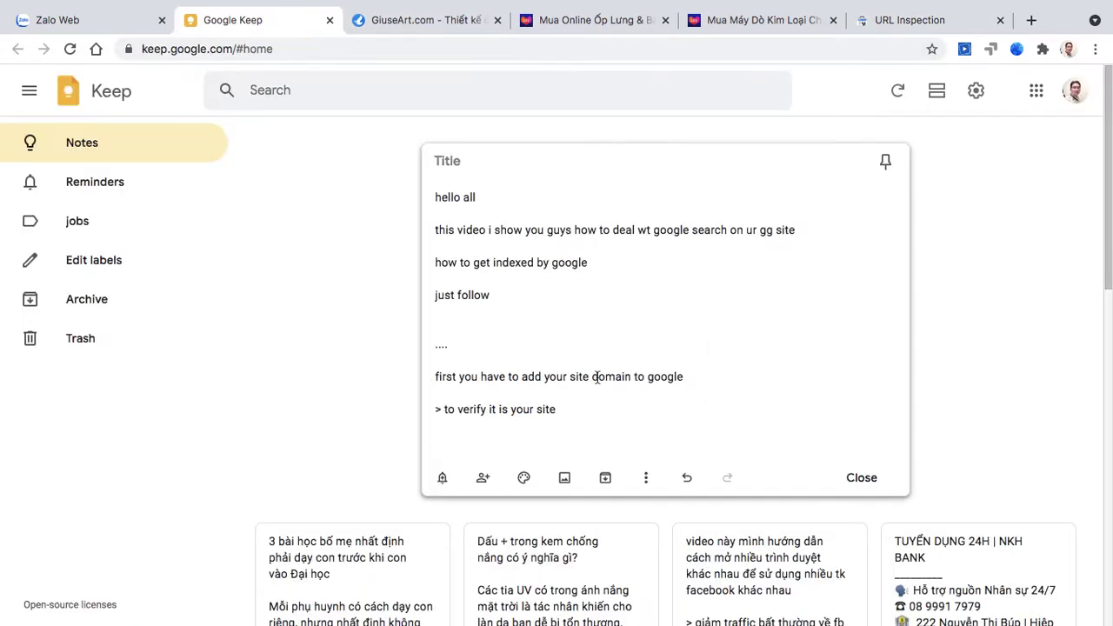
key("Return")
type("second")
key("Return")
type("u have to t")
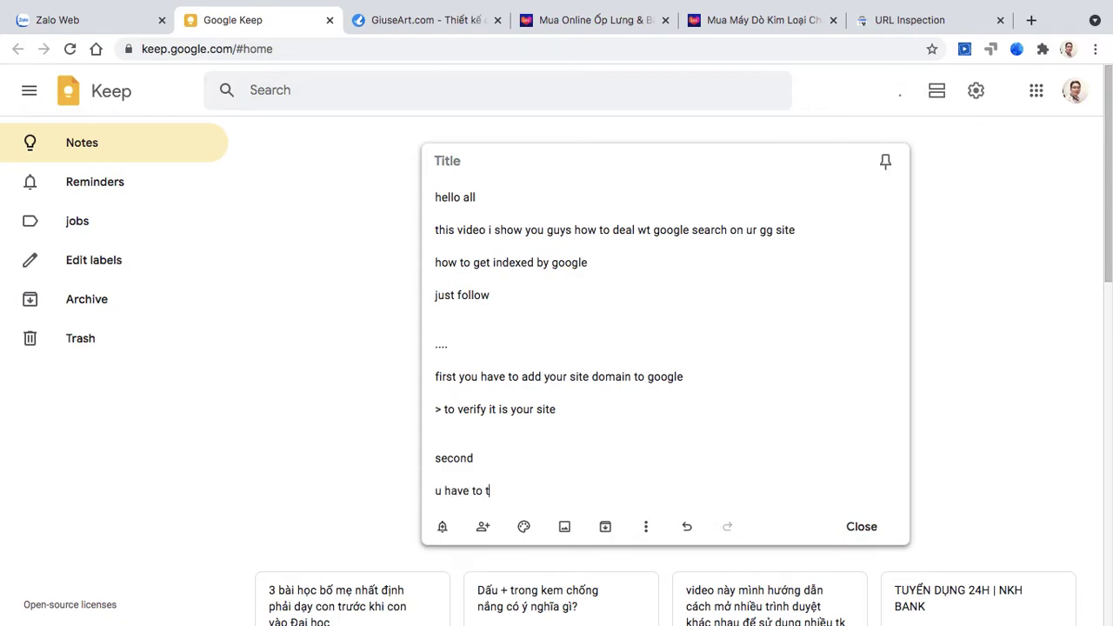
type("est and check wt url ins")
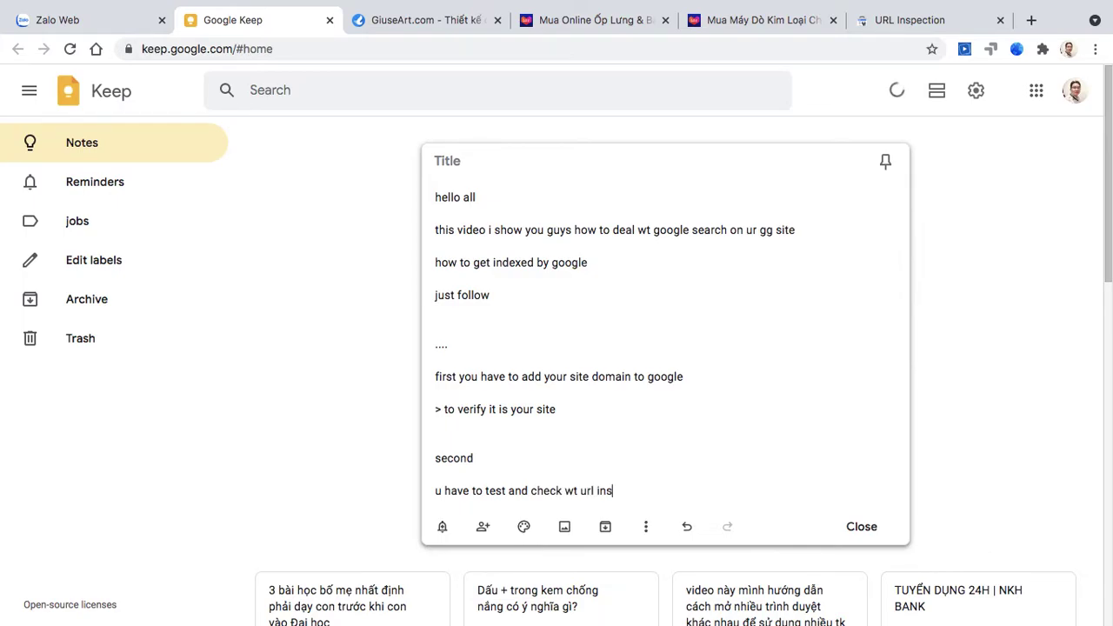
type("pection and ask gg to index")
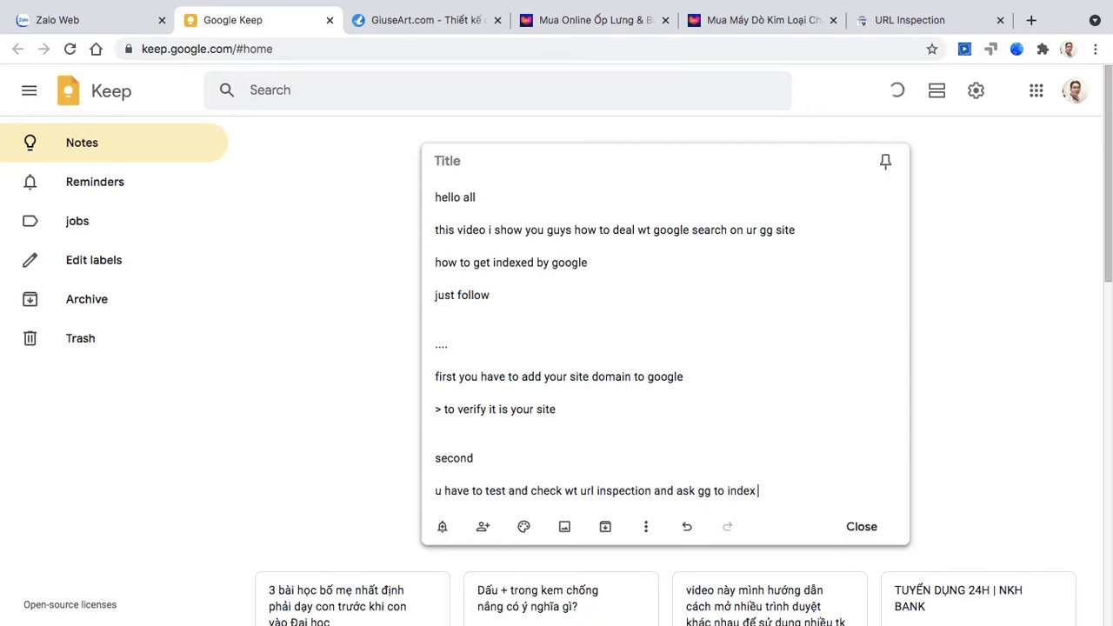
key("Return")
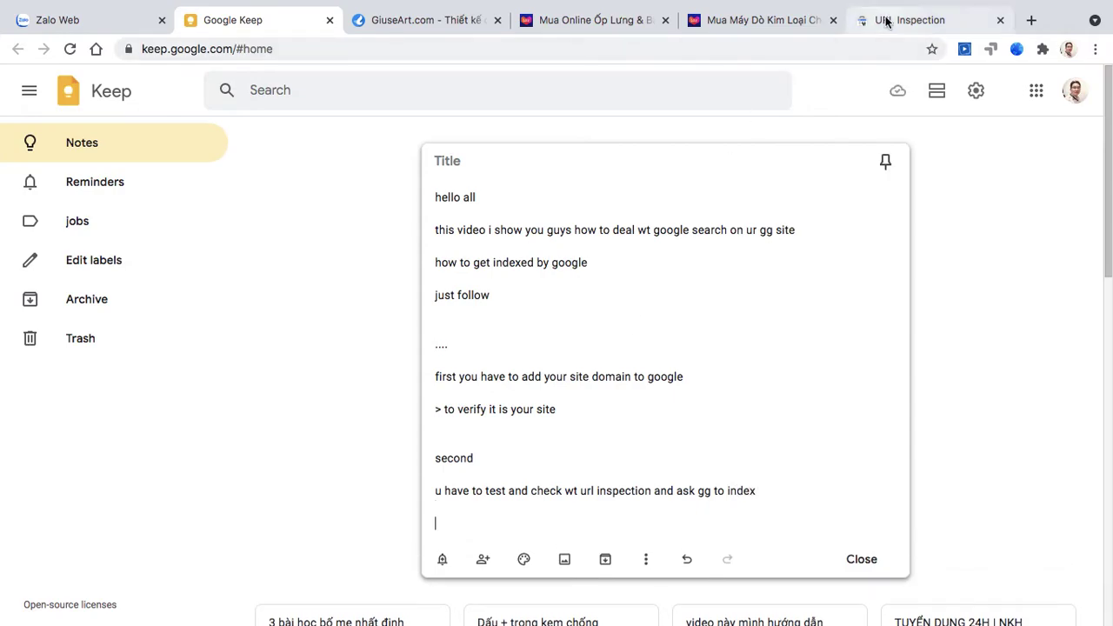
- Back in Search Console, dismiss the indexing request message and run a live test of the inspected URL
left_click(909, 20)
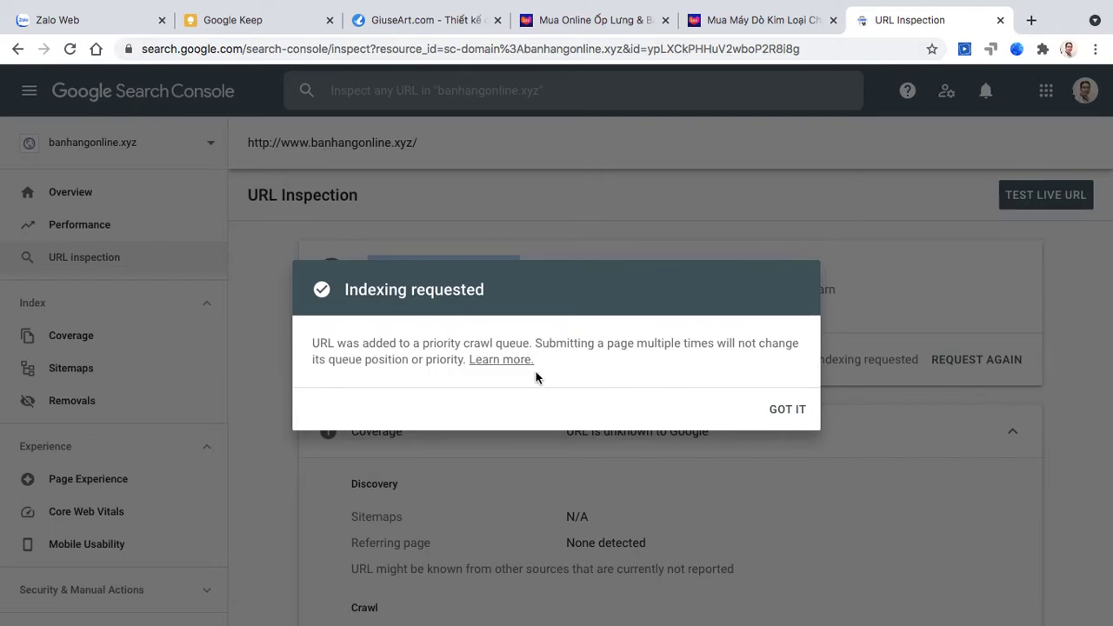
triple_click(595, 340)
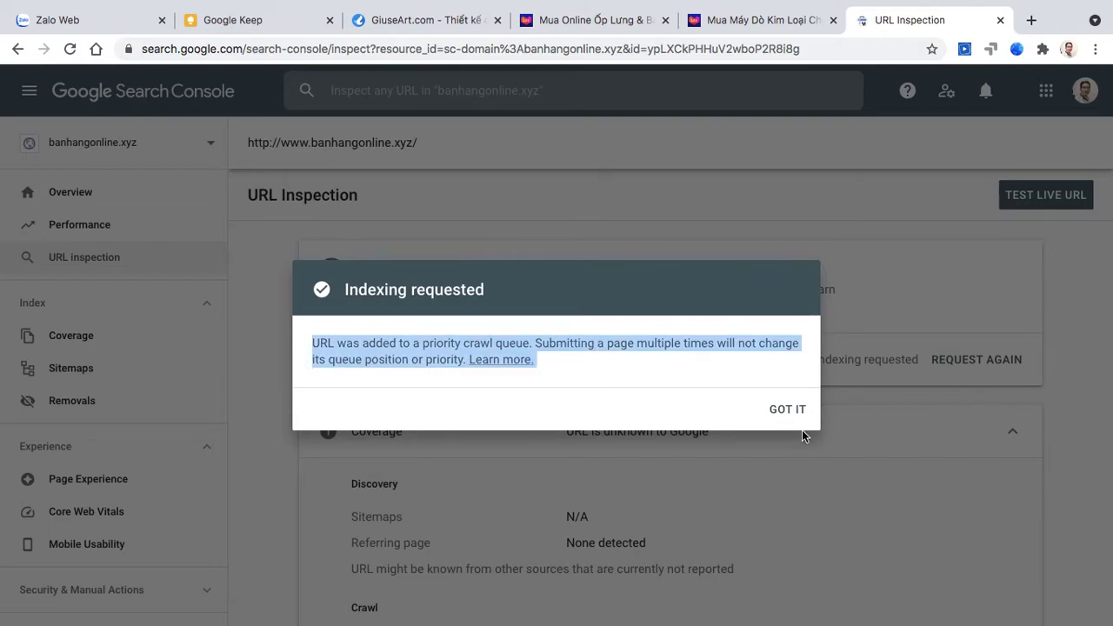
left_click(789, 412)
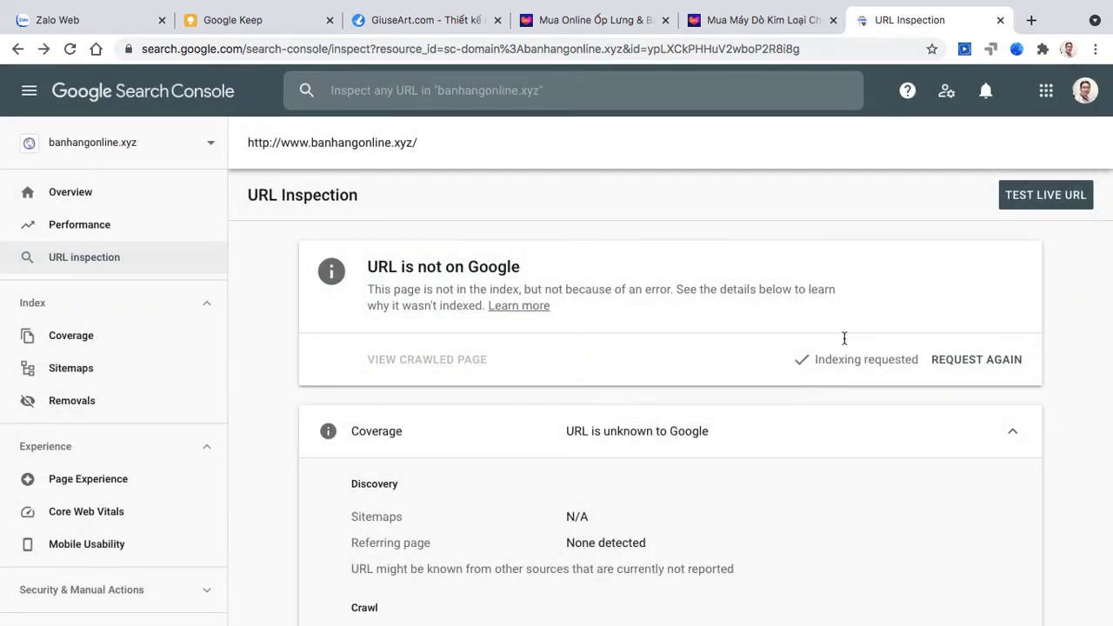
left_click(1043, 201)
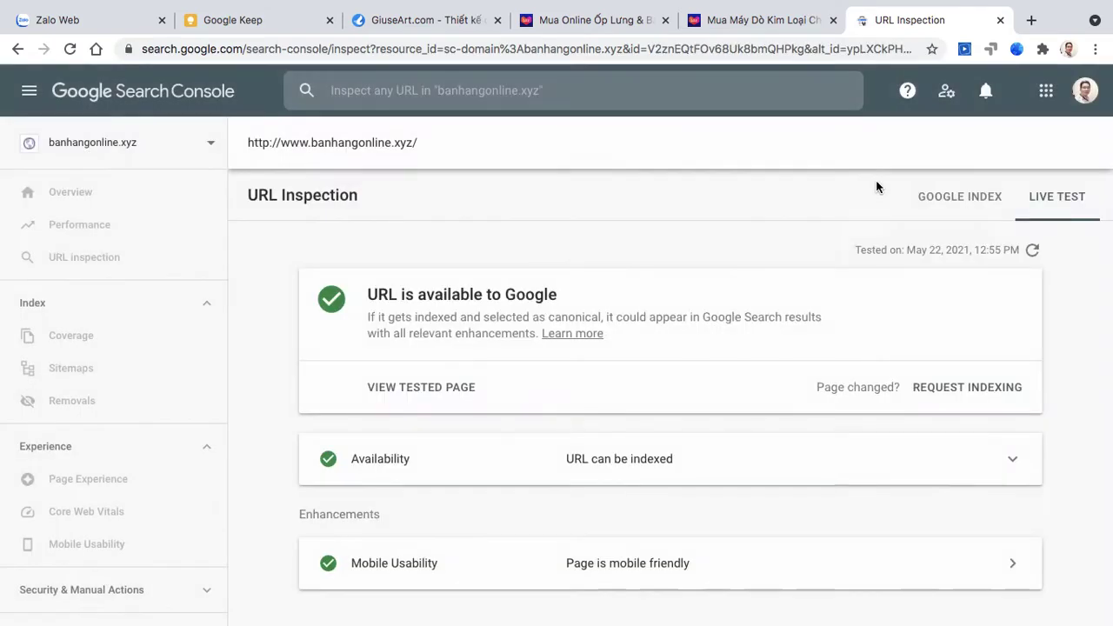
triple_click(567, 294)
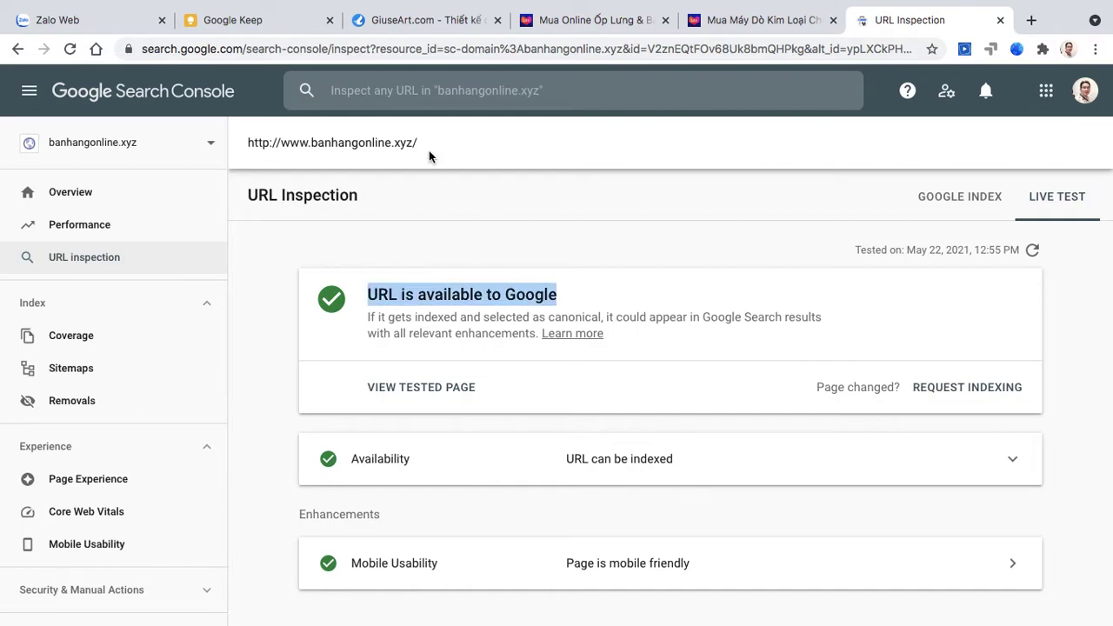
- In the Google Keep note, add the line "see > it is available to google search"
left_click(279, 20)
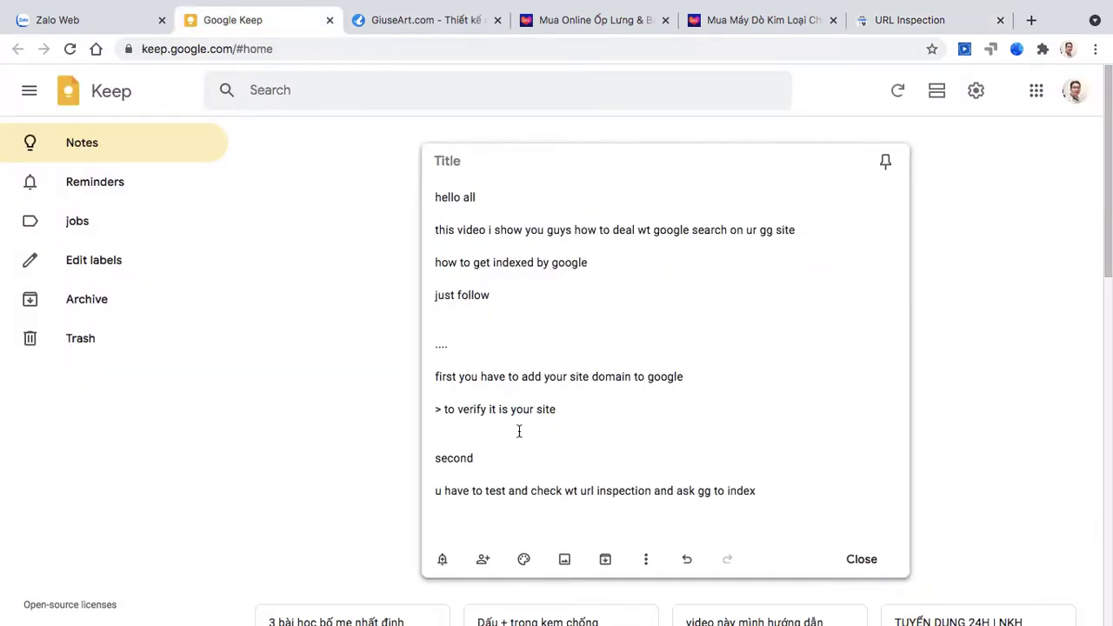
type("see")
key("Return")
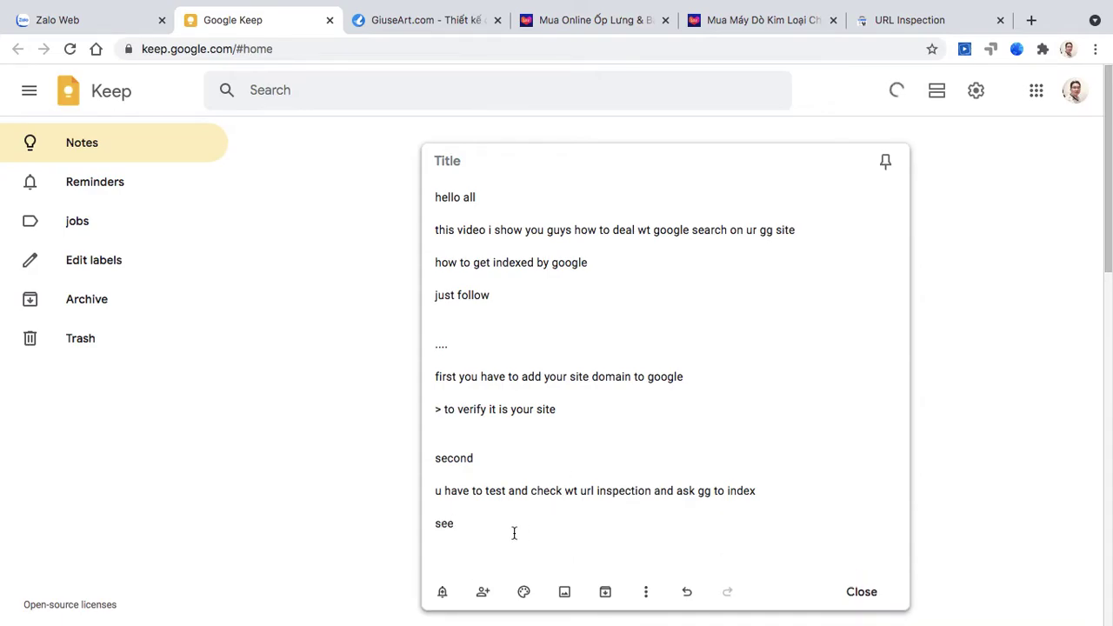
key("BackSpace")
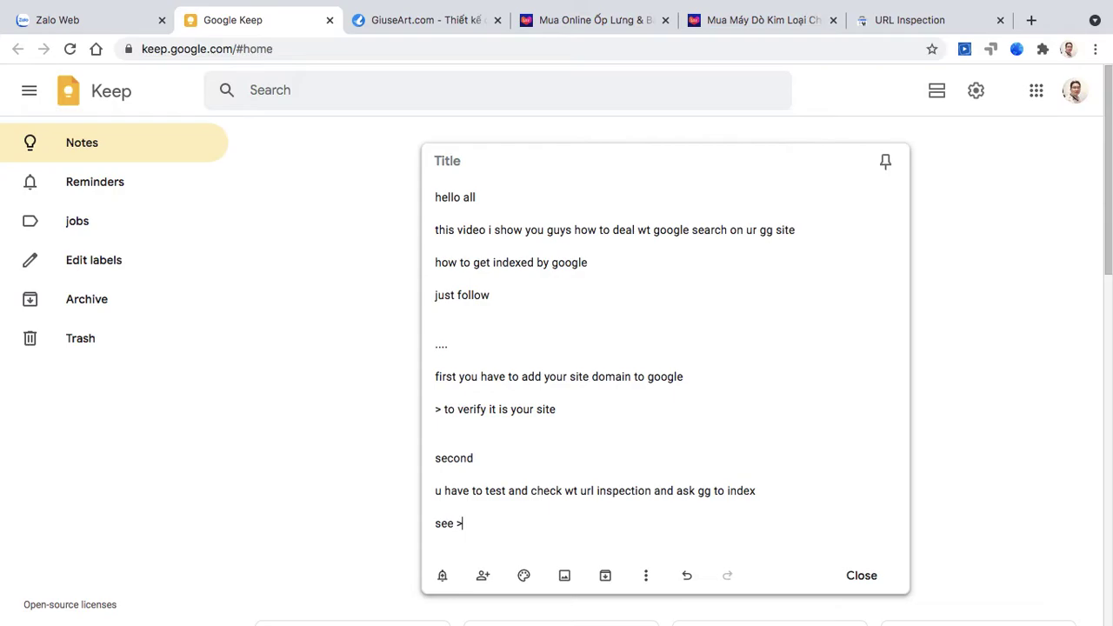
left_click(916, 24)
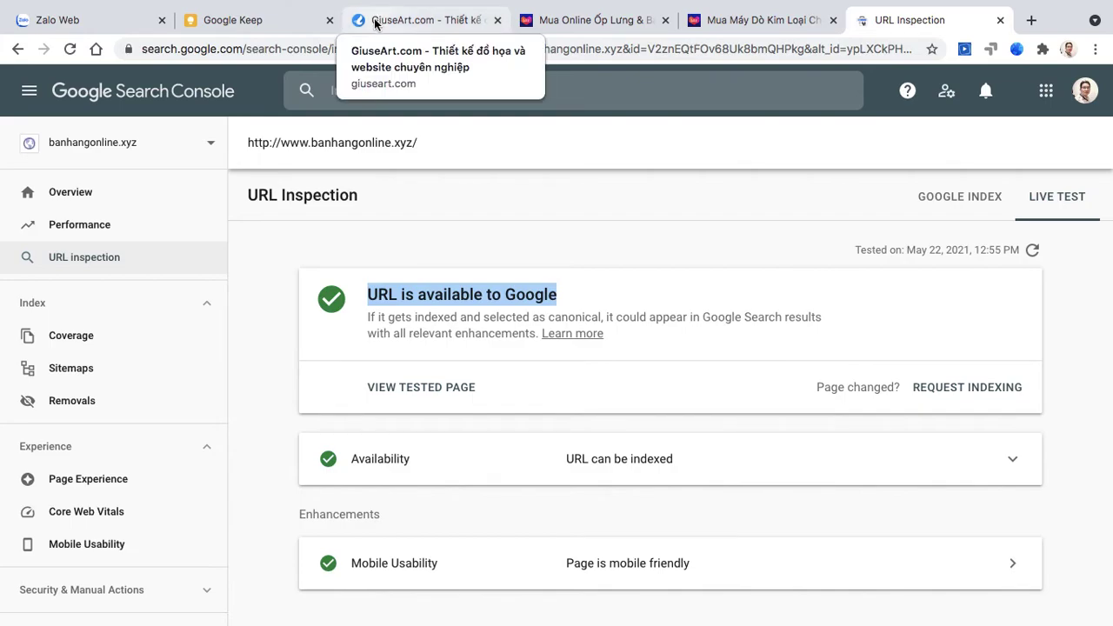
left_click(290, 26)
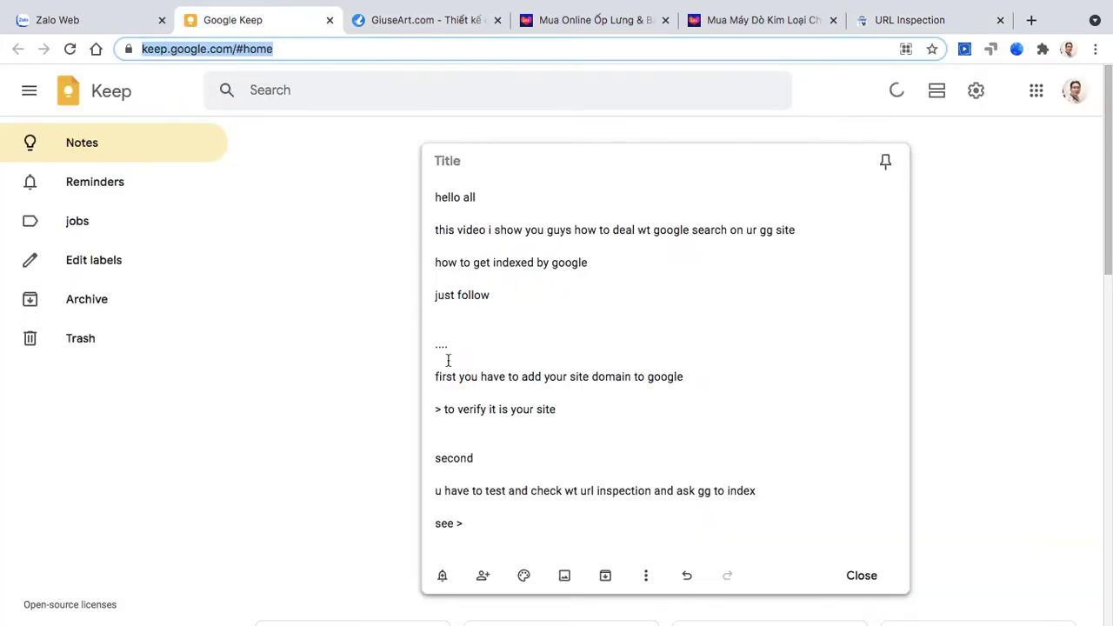
left_click(501, 524)
type("it is availabe")
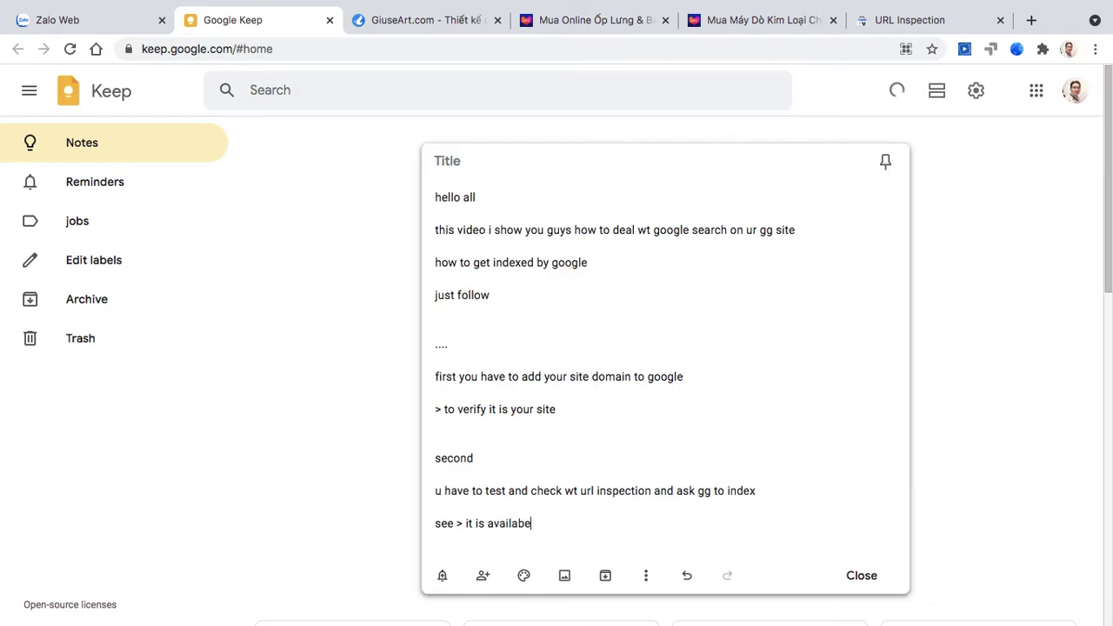
key("BackSpace")
key("BackSpace")
key("BackSpace")
type("ilable to google serach")
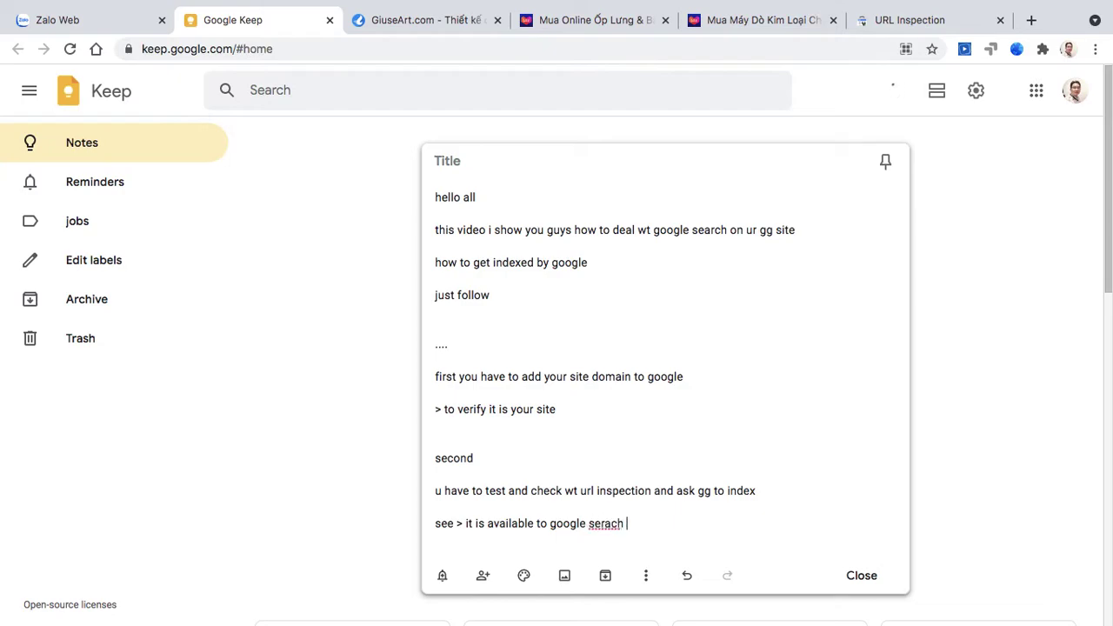
key("BackSpace")
key("BackSpace")
key("BackSpace")
type("ch")
- Add "then you just request indexing > done 80 %" to the note and request indexing from the live test result in Search Console
key("Return")
type("then you just")
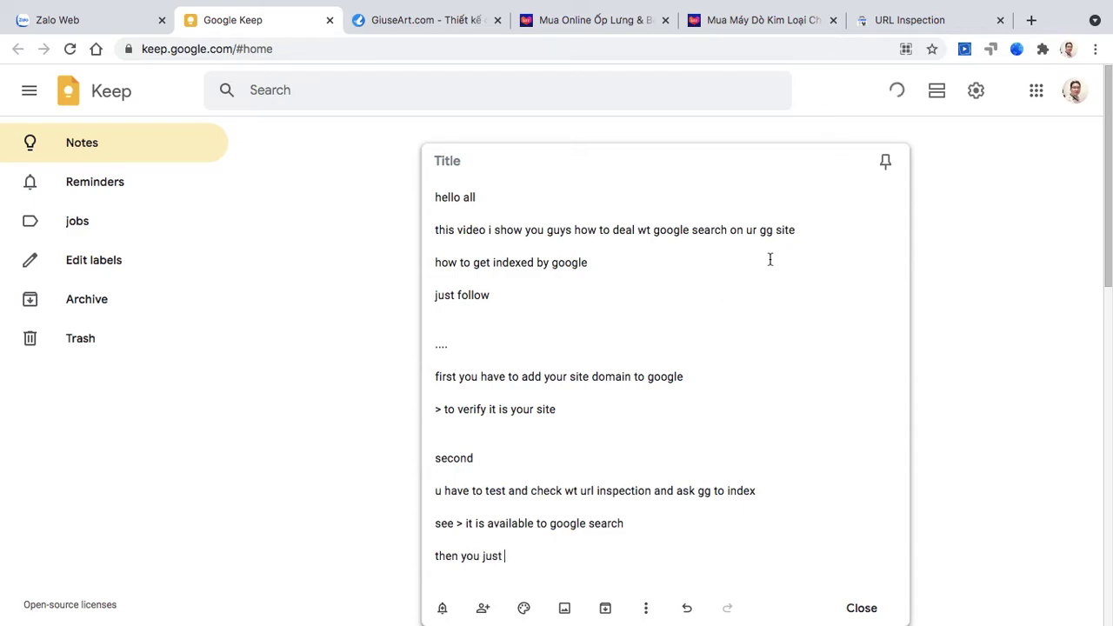
left_click(912, 24)
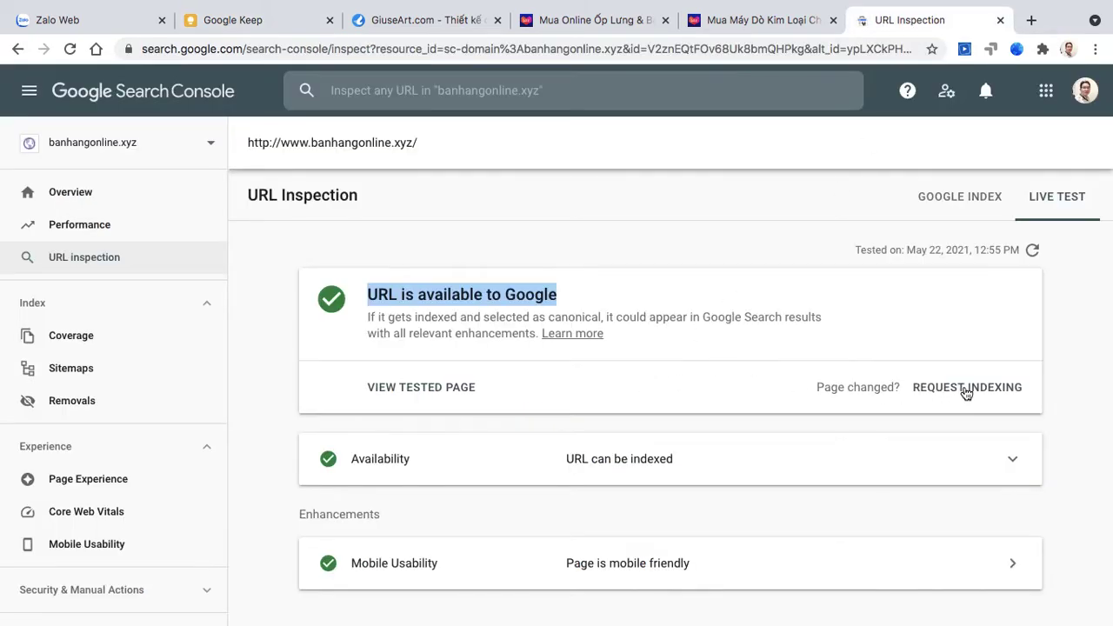
left_click(254, 31)
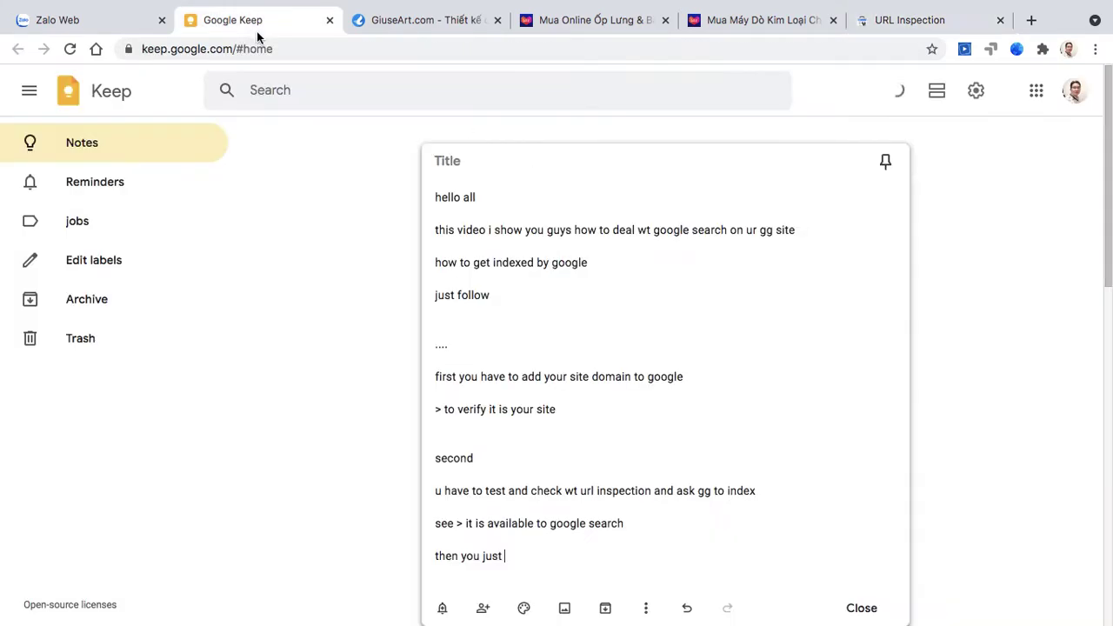
type("request indexing > done")
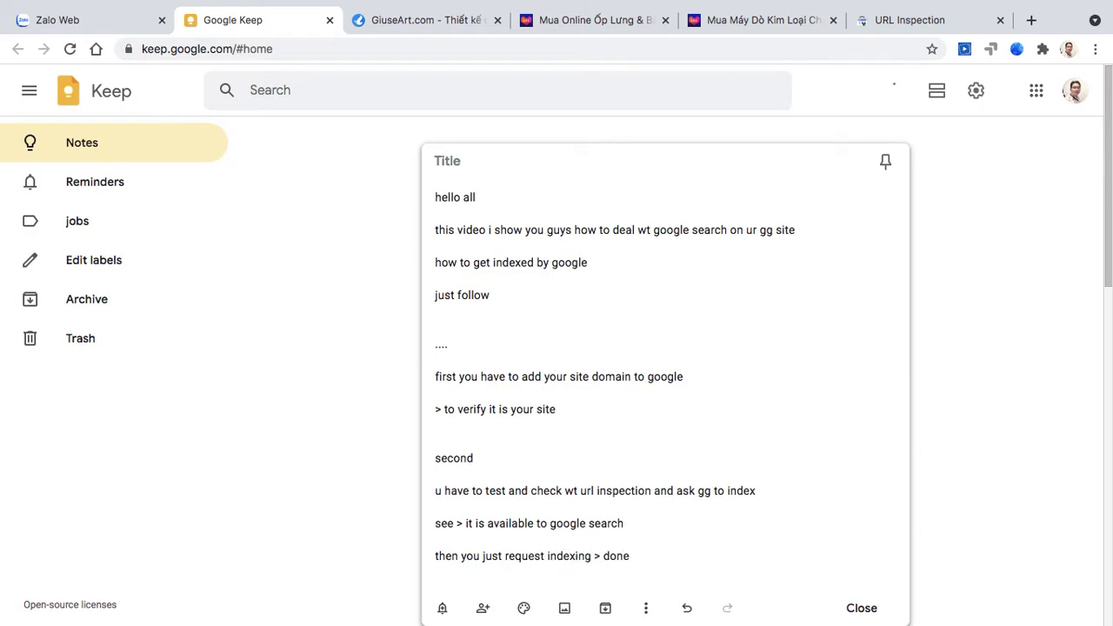
type(" 80 %")
key("Return")
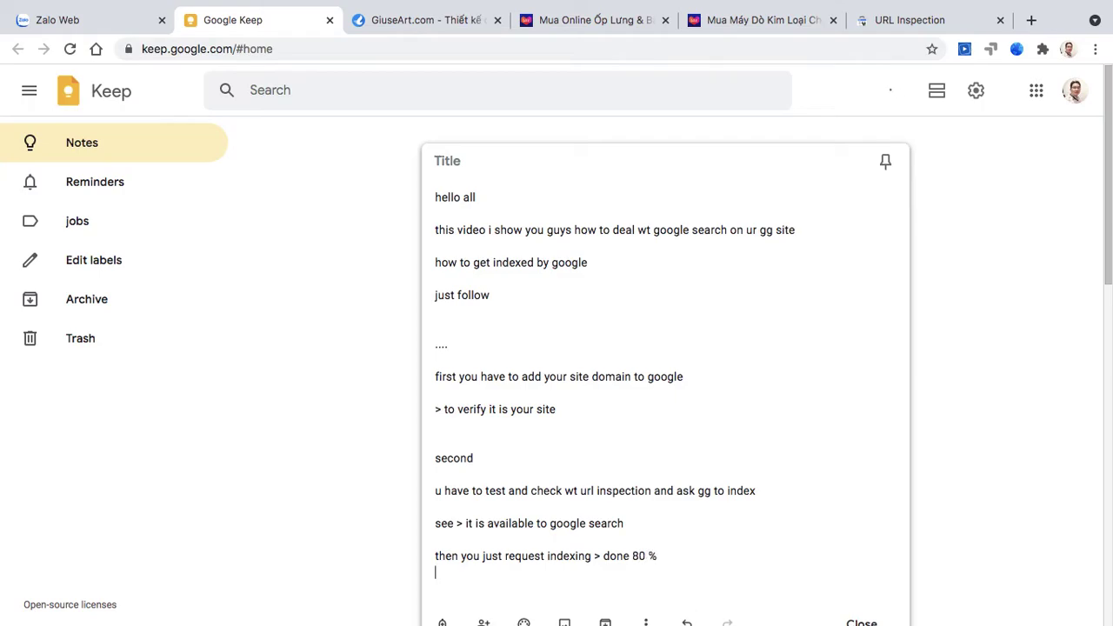
- In Search Console, dismiss the indexing request message and expand the live test's Availability details to examine the crawl information
left_click(896, 20)
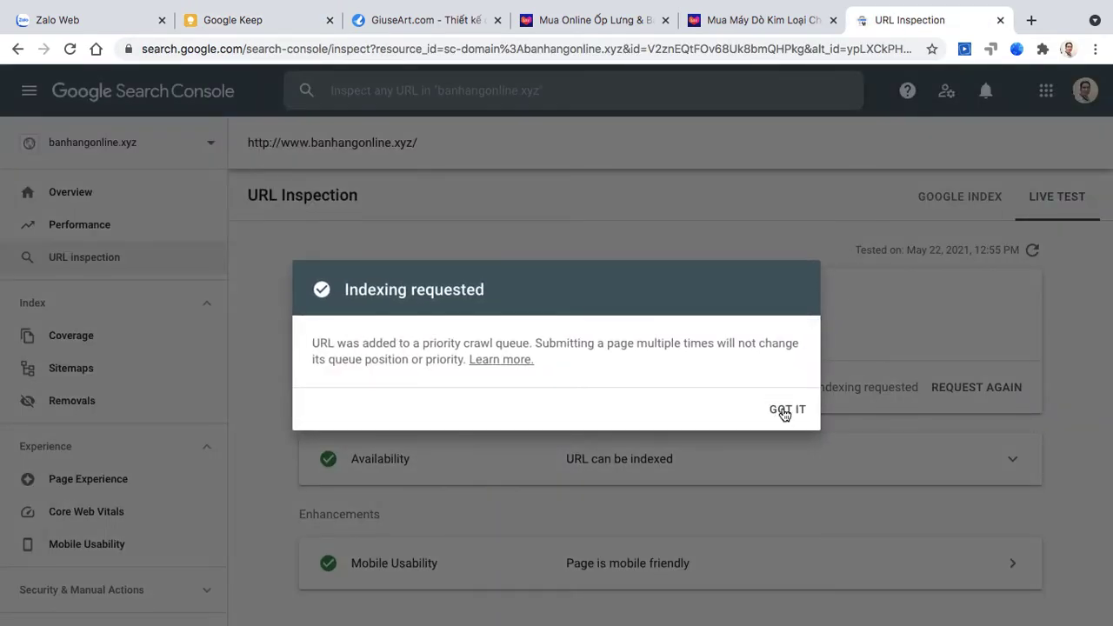
left_click(783, 410)
scroll(608, 391, "down", 1)
left_click(683, 450)
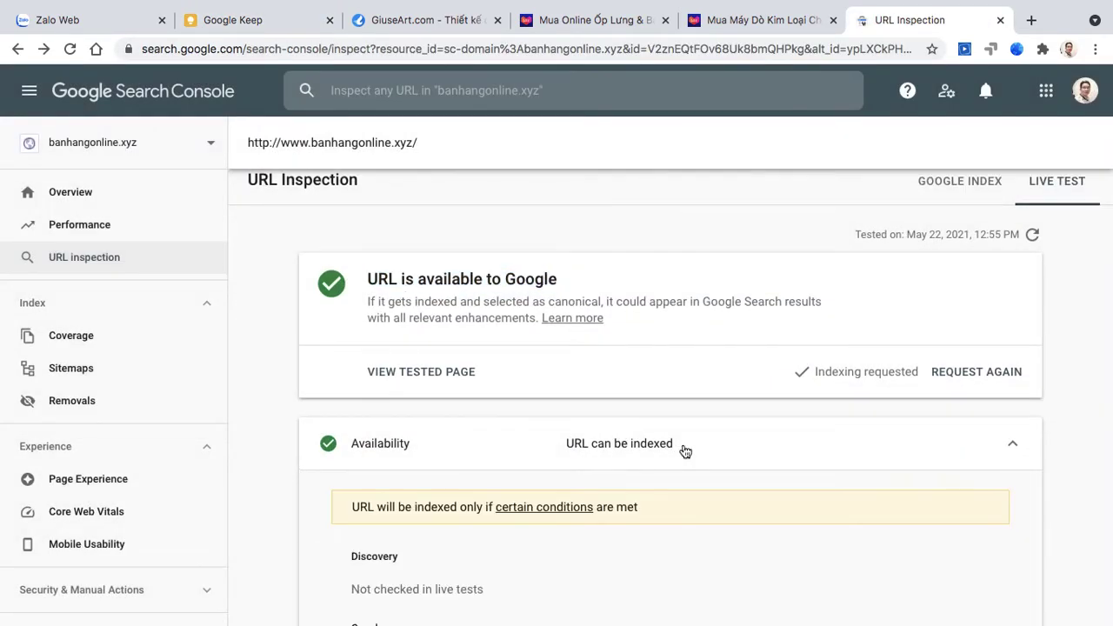
scroll(685, 451, "down", 4)
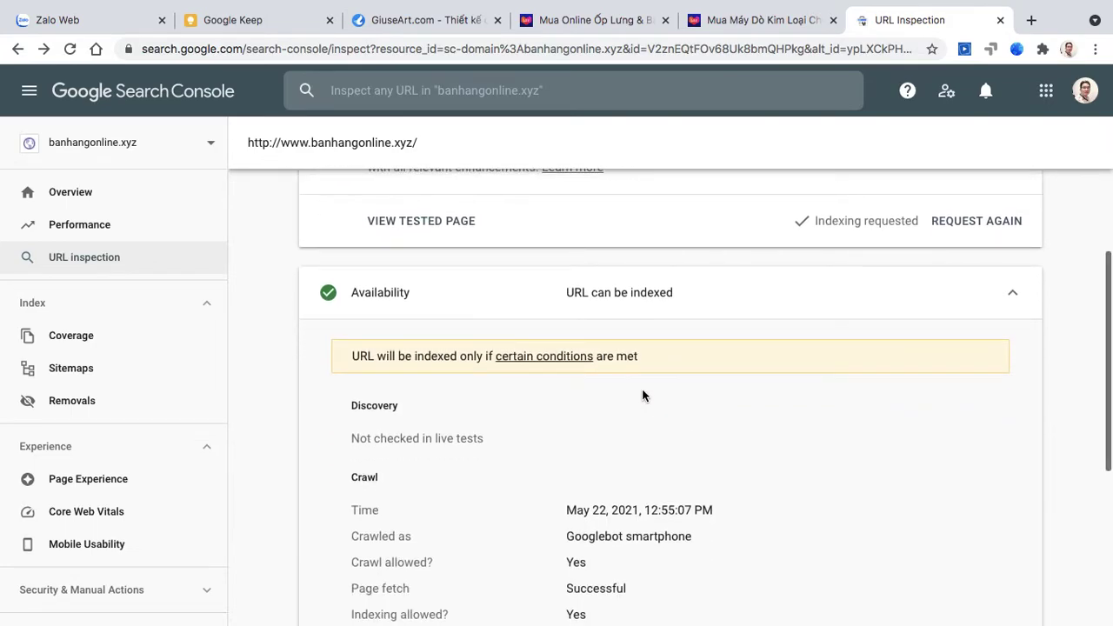
- Examine the live test's crawl details: crawling bot, crawl permission, page fetch, indexing permission and canonical information
scroll(605, 388, "down", 3)
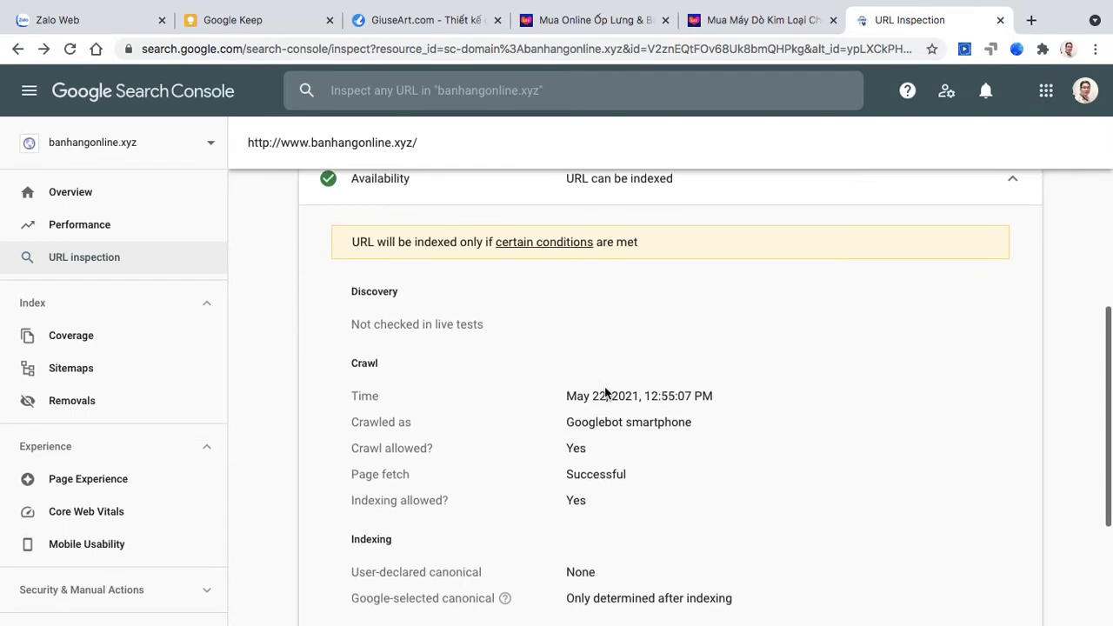
triple_click(650, 329)
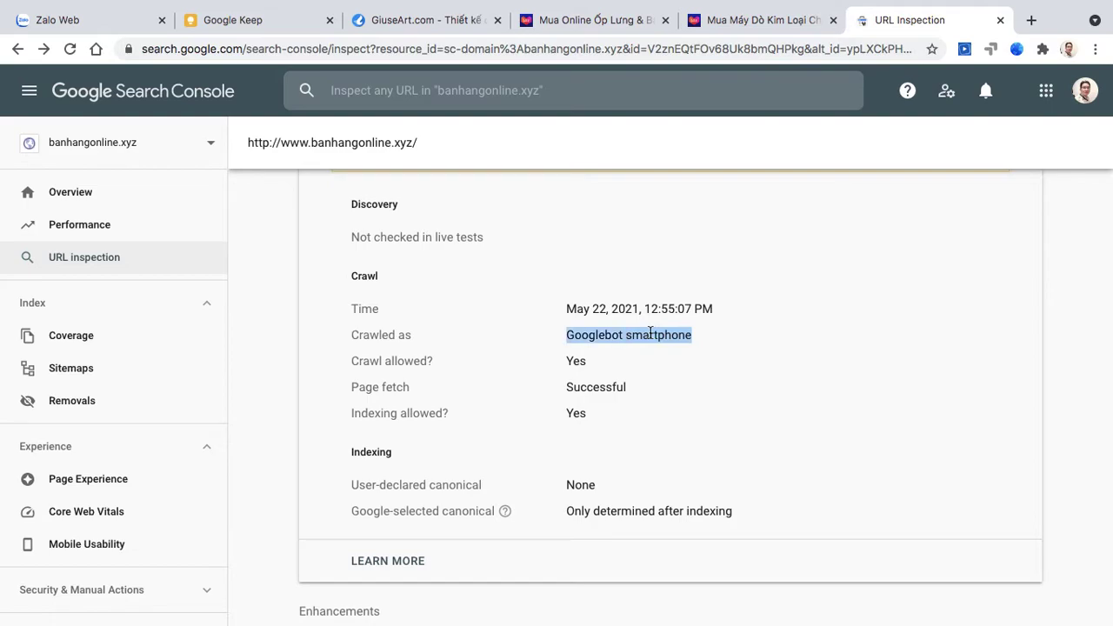
left_click(597, 364)
double_click(580, 360)
scroll(597, 369, "down", 1)
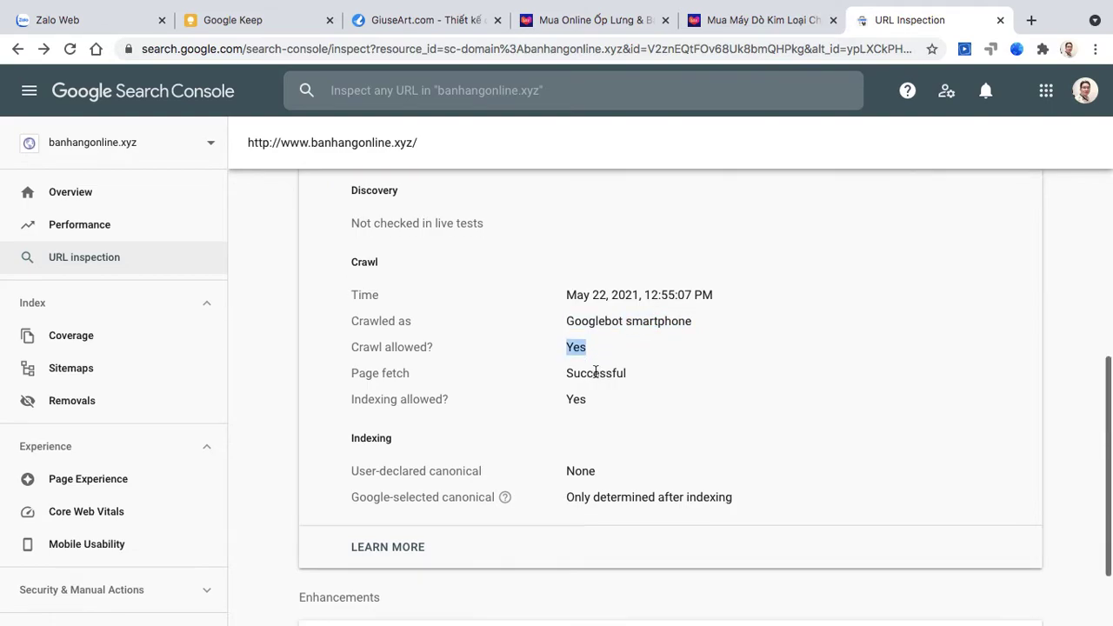
double_click(600, 373)
double_click(576, 399)
scroll(590, 405, "down", 2)
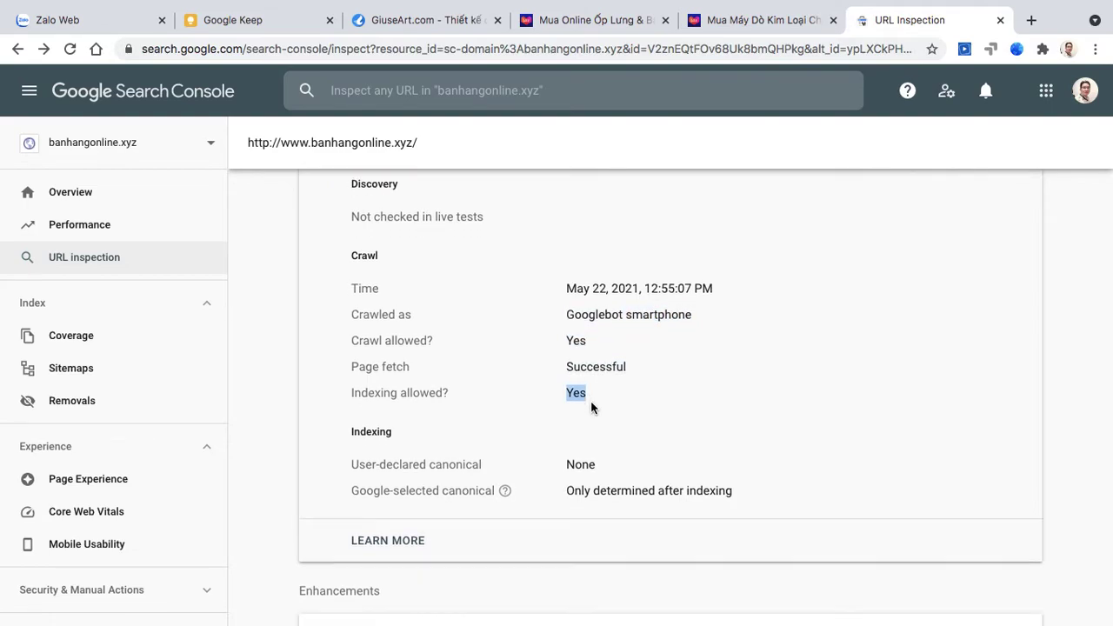
left_click(571, 460)
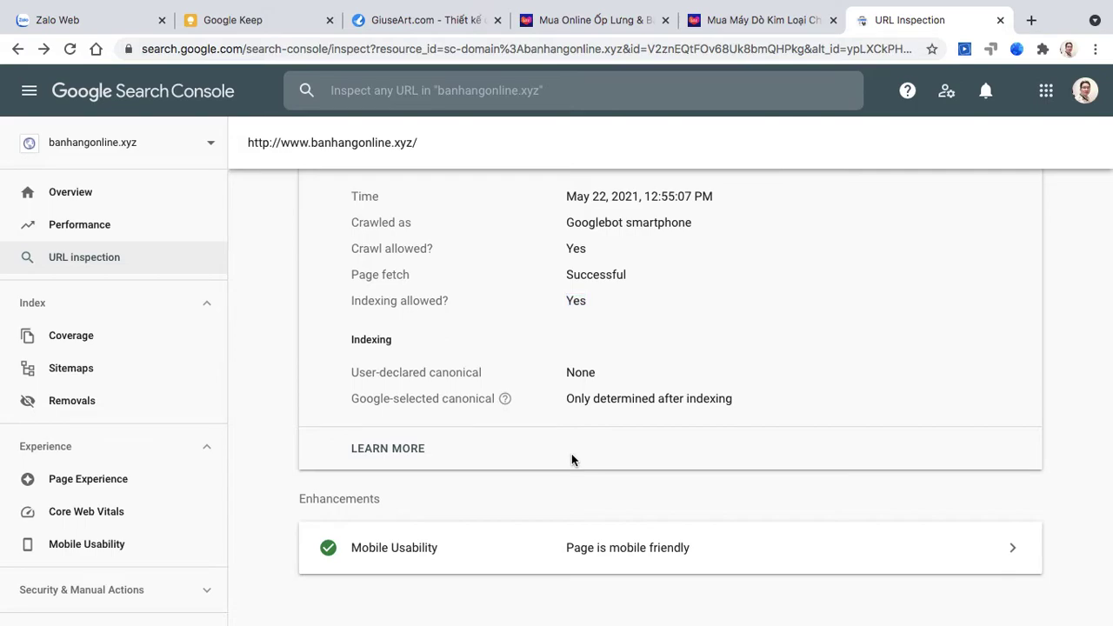
- Open the Mobile Usability result and examine the HTML of the tested page
left_click(640, 549)
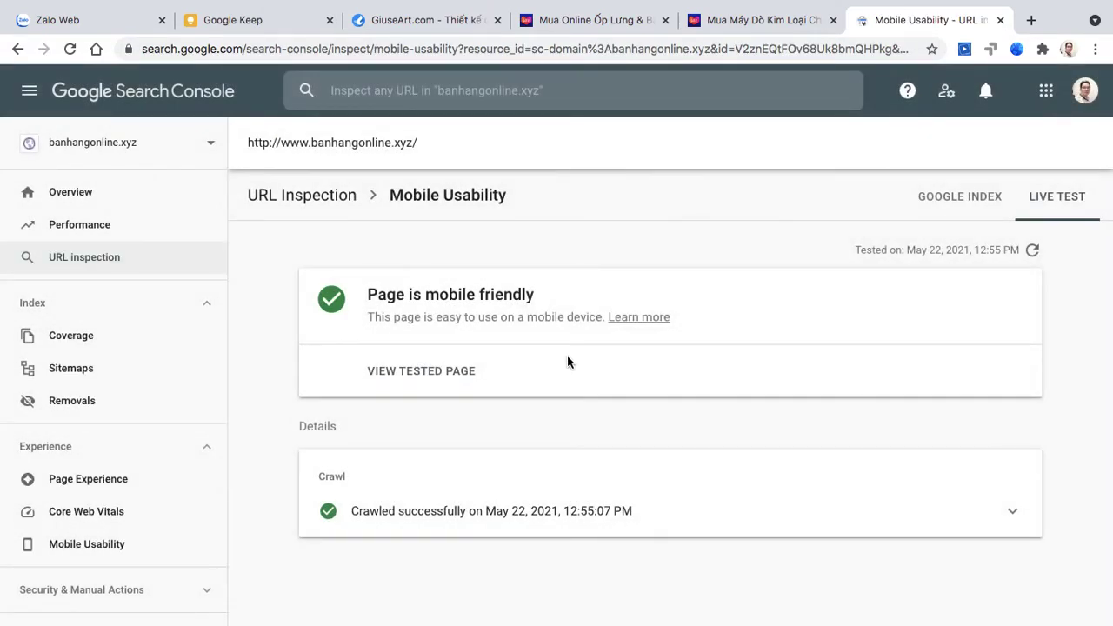
left_click(472, 373)
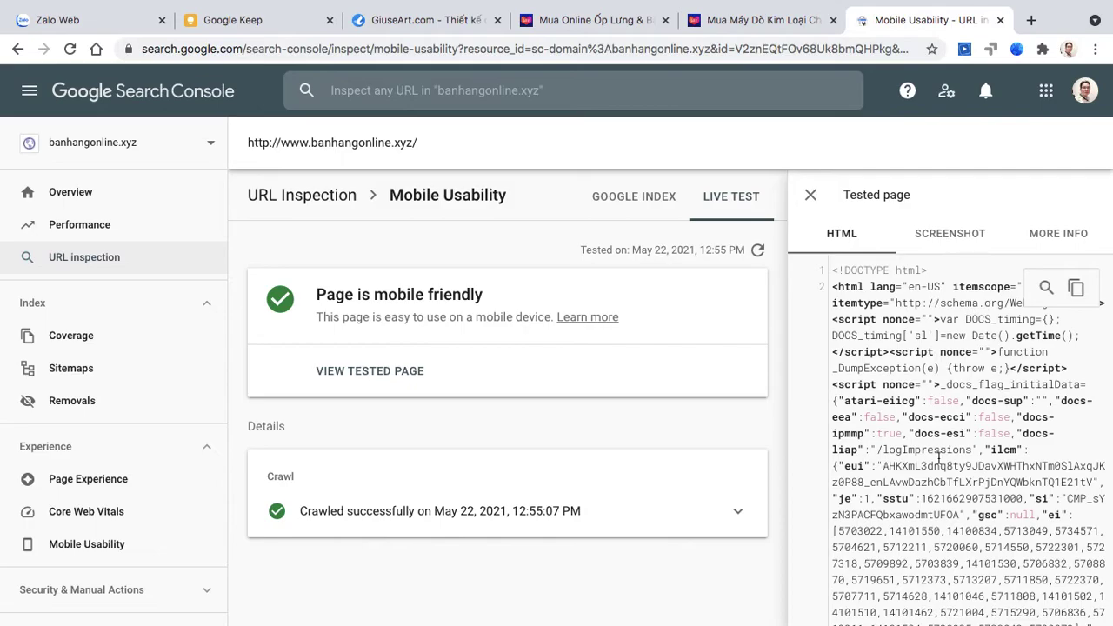
scroll(944, 448, "down", 10)
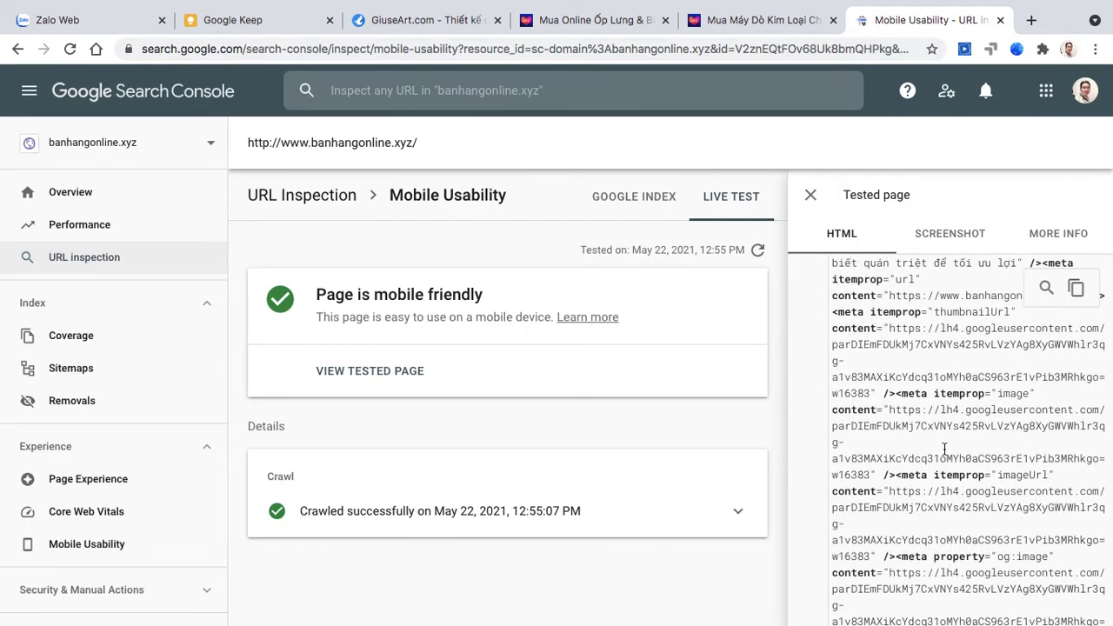
scroll(944, 449, "down", 10)
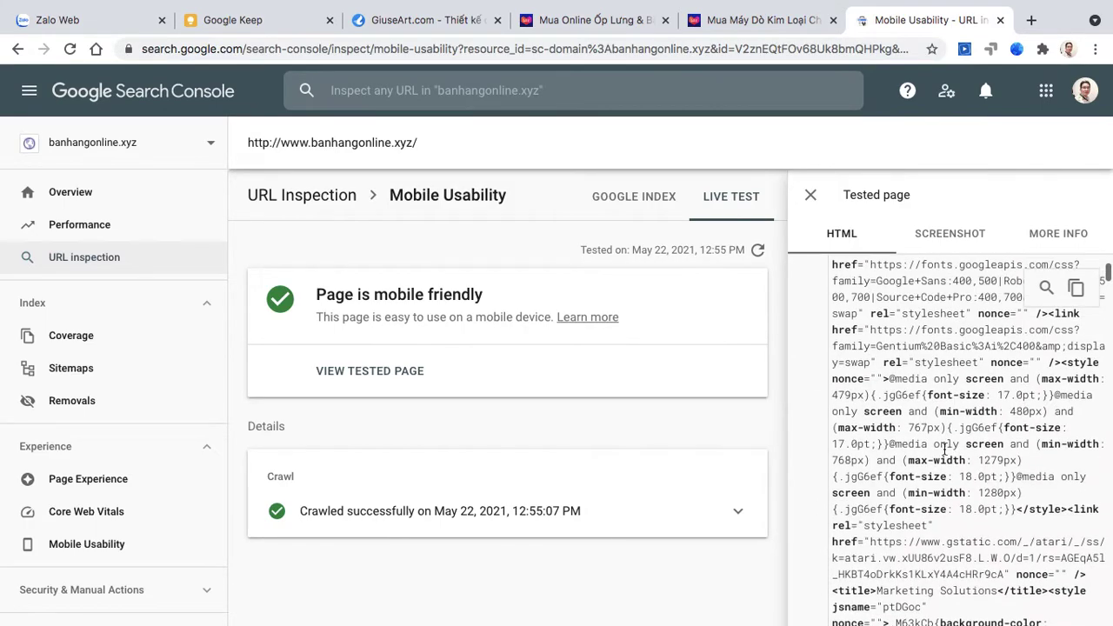
scroll(946, 448, "up", 5)
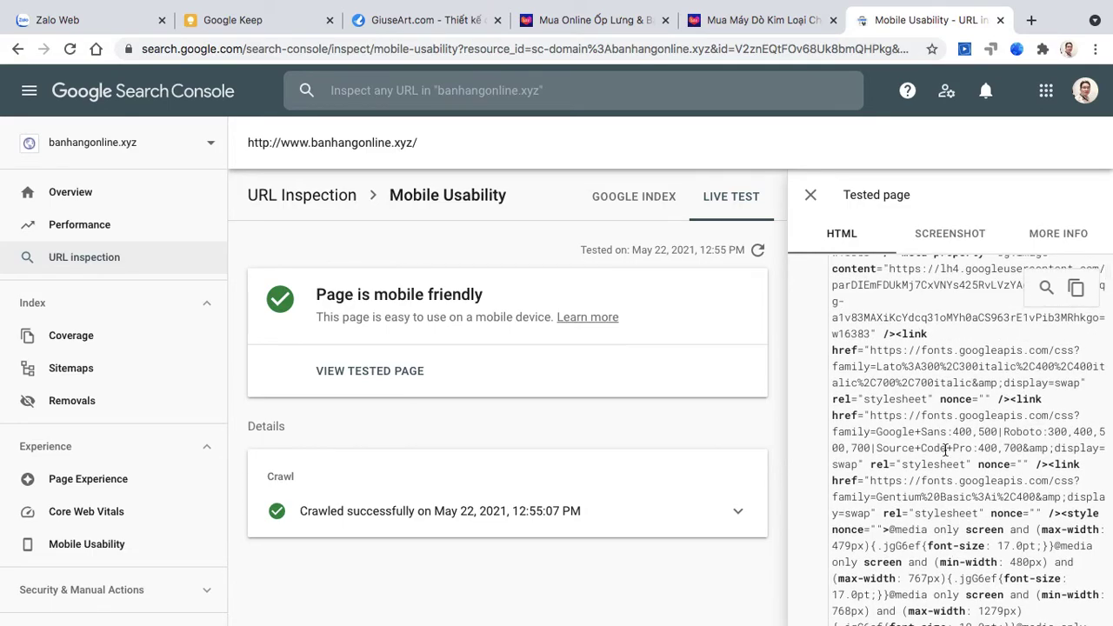
scroll(945, 448, "up", 10)
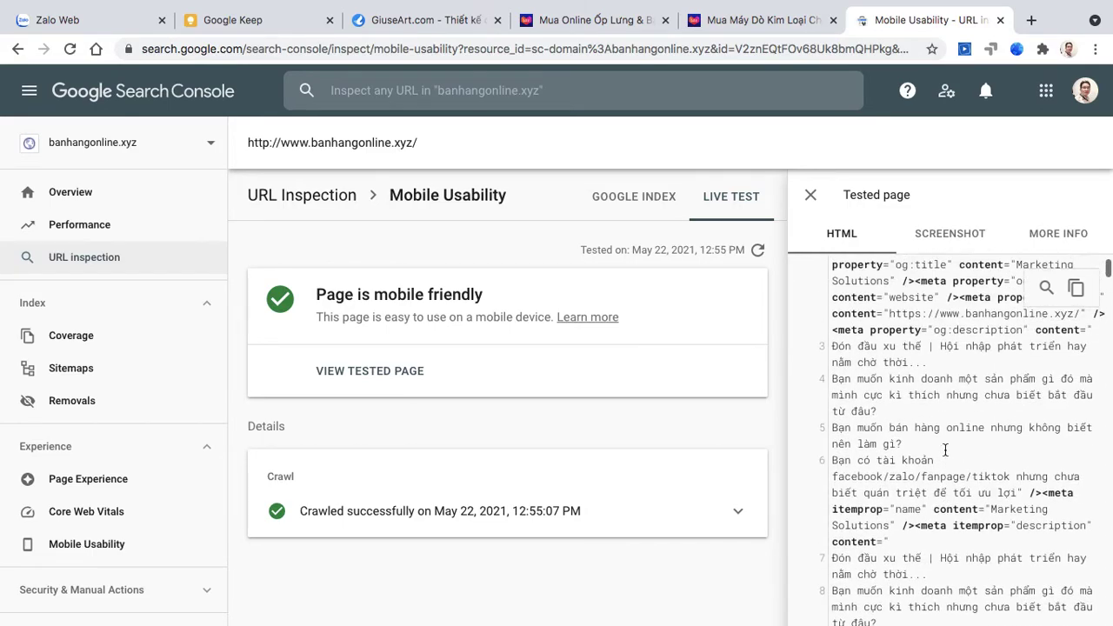
scroll(945, 448, "up", 10)
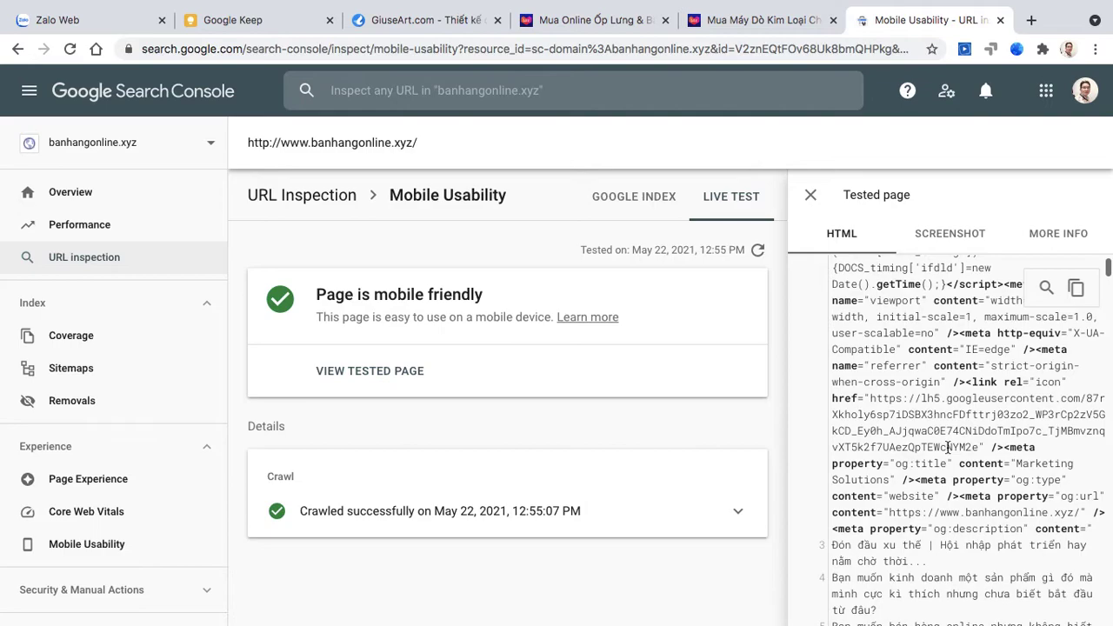
scroll(948, 447, "up", 5)
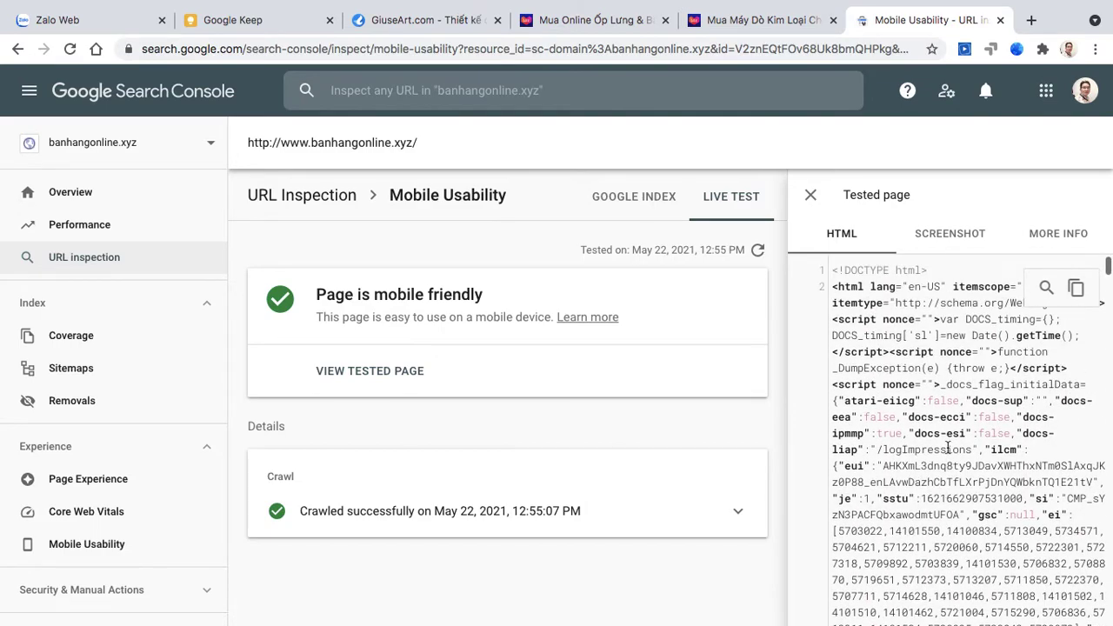
scroll(948, 449, "down", 10)
scroll(948, 447, "down", 15)
scroll(947, 446, "down", 10)
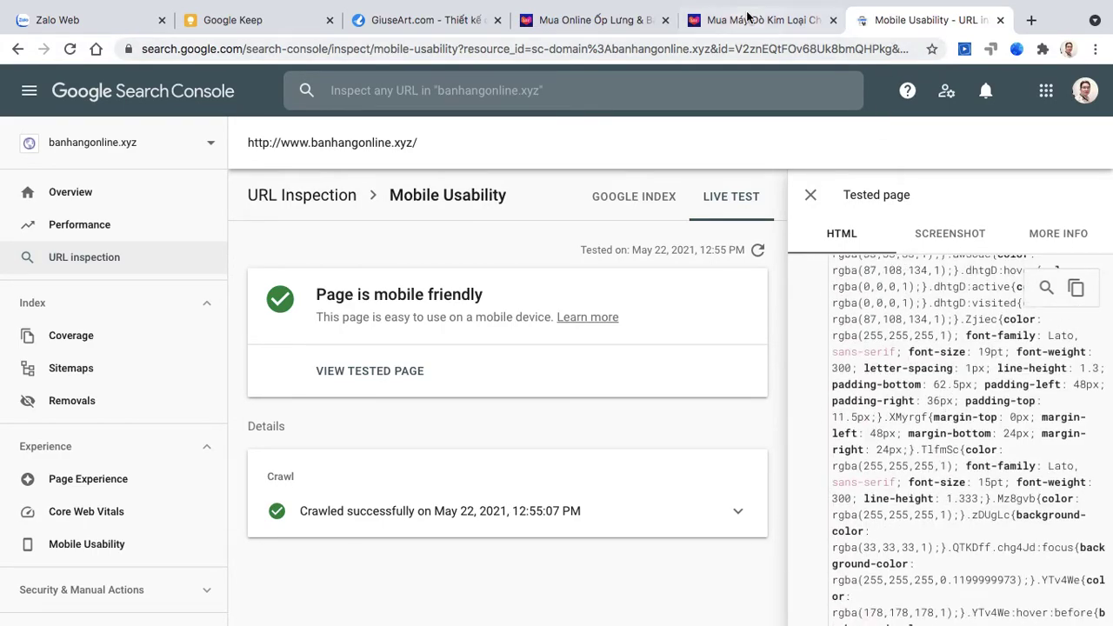
- Switch to Google Keep, add the line "i think it is done" to the note and close it
left_click(224, 29)
left_click(490, 598)
type("i thi")
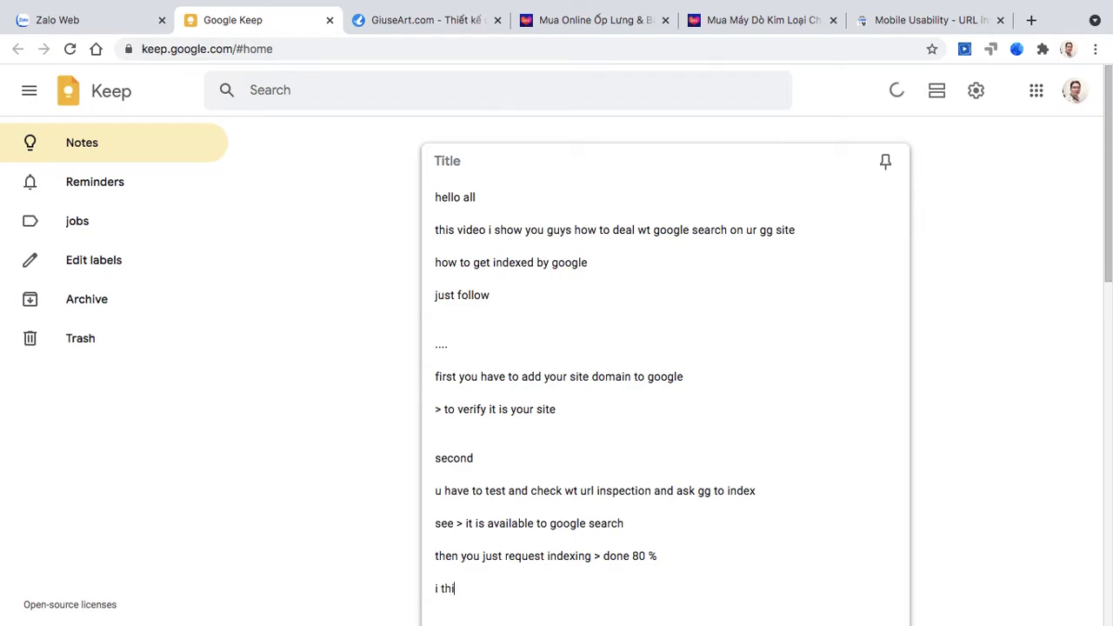
type("nk it is done")
left_click(339, 507)
- Create a note: "you have only one thing to do is to wait for at least a few hour for gg to index ur site to google search"
left_click(507, 157)
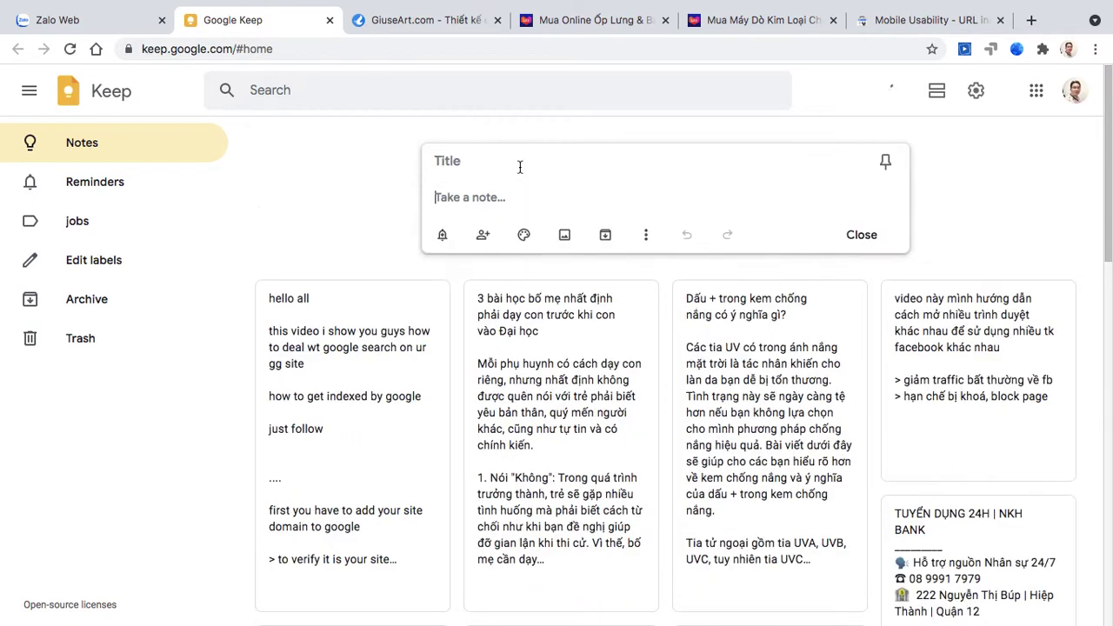
type("you have only one thing to do is t")
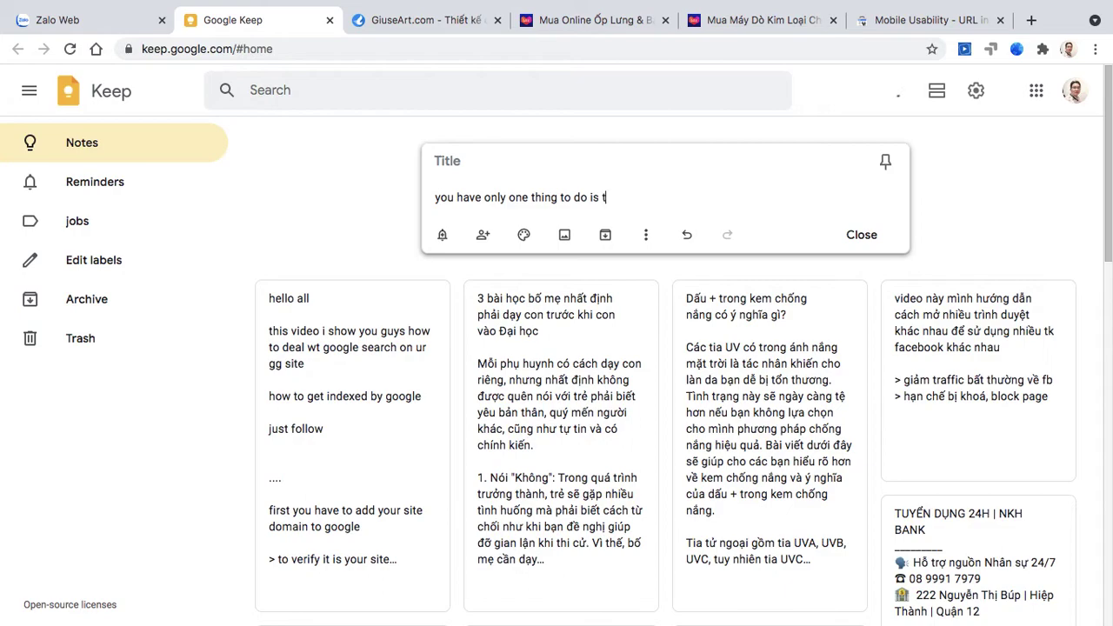
type("o wa")
key("BackSpace")
type("wait for at least a")
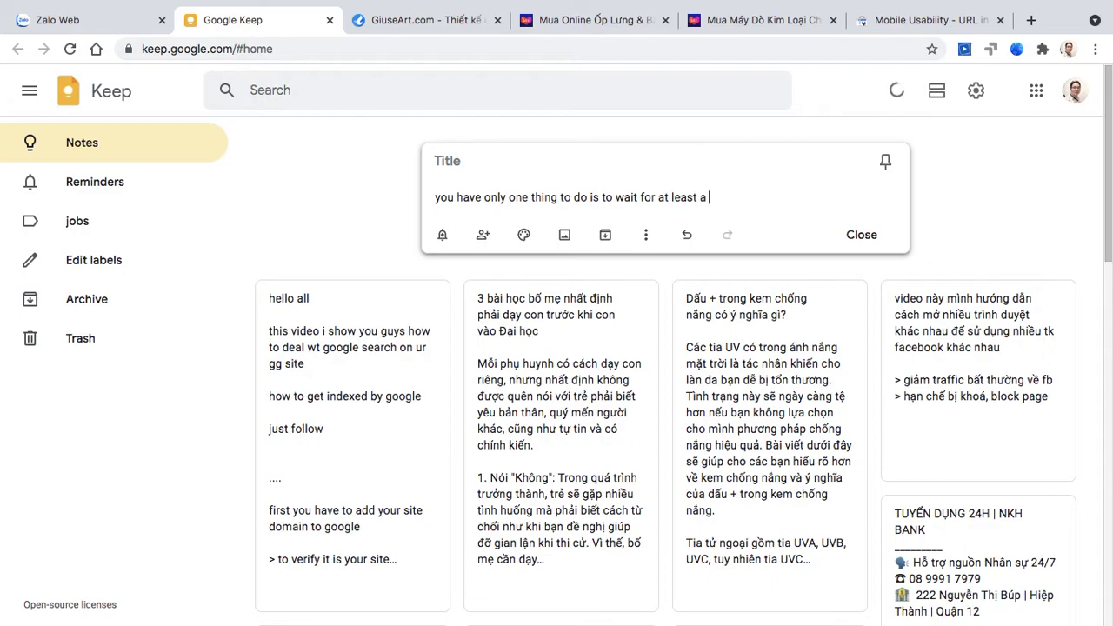
type(" few hour for gg to index ur site to g")
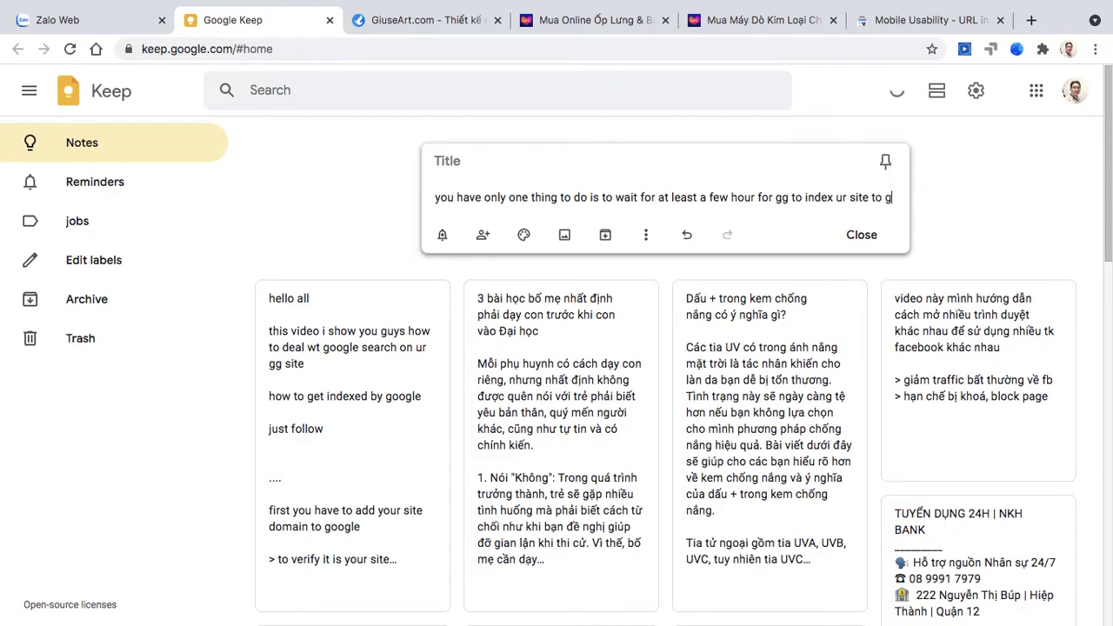
type("oogle se")
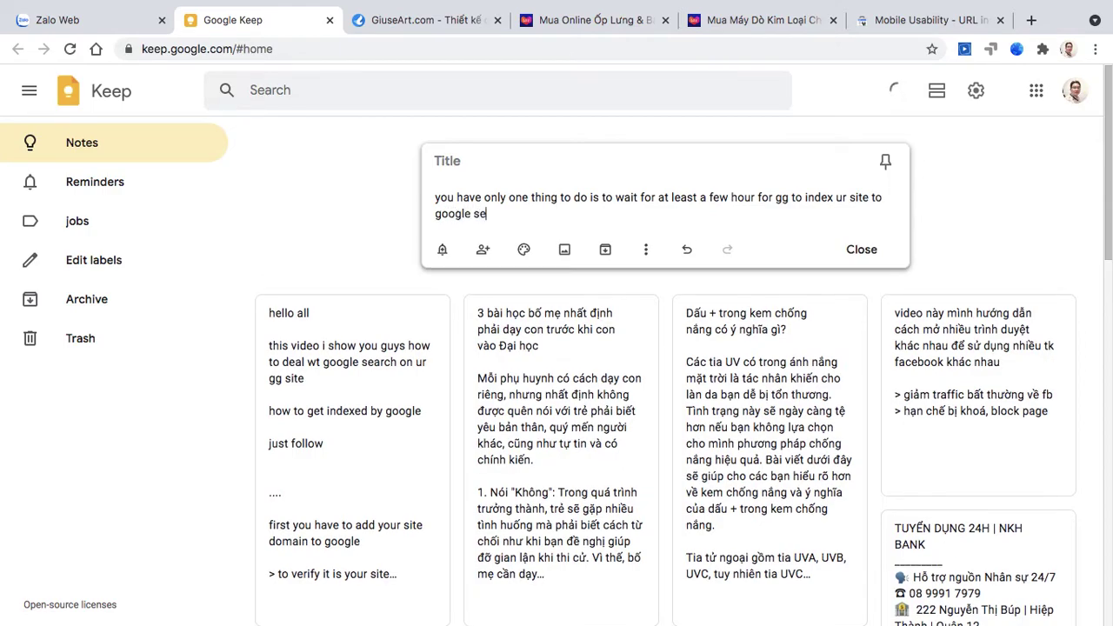
type("r")
key("BackSpace")
type("arch")
- Add the paragraph "google site is a friendly site to gg search so i think we dont have to add site map"
key("Return")
key("Return")
type("go")
key("BackSpace")
type("g")
key("BackSpace")
type("oogle sit")
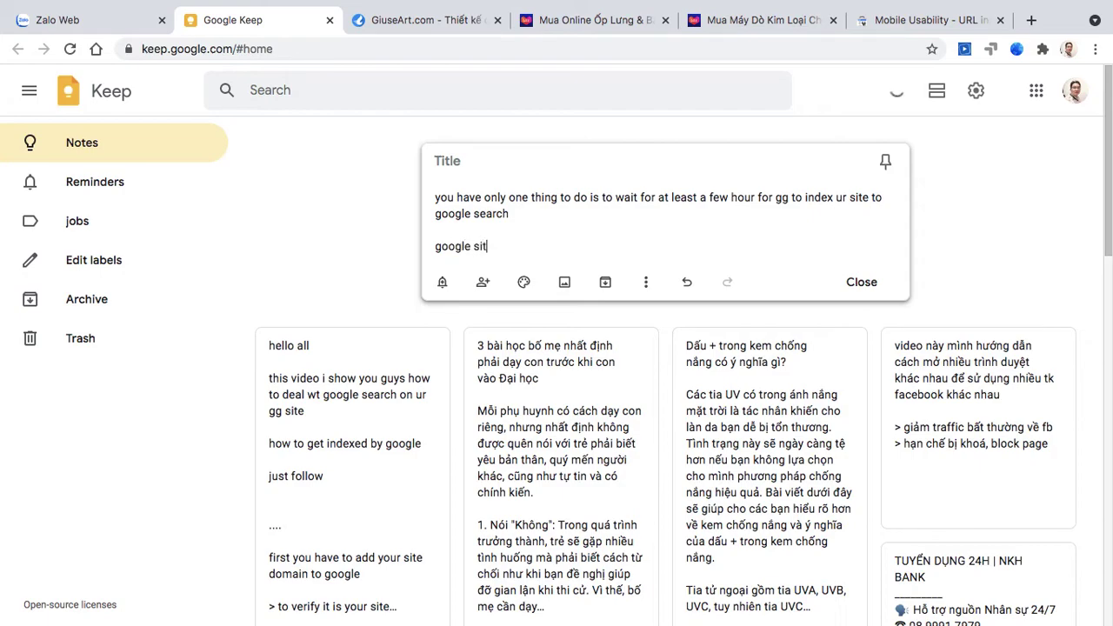
type("e is a frienly")
key("BackSpace")
key("BackSpace")
key("BackSpace")
type("ndly site to gg search so ")
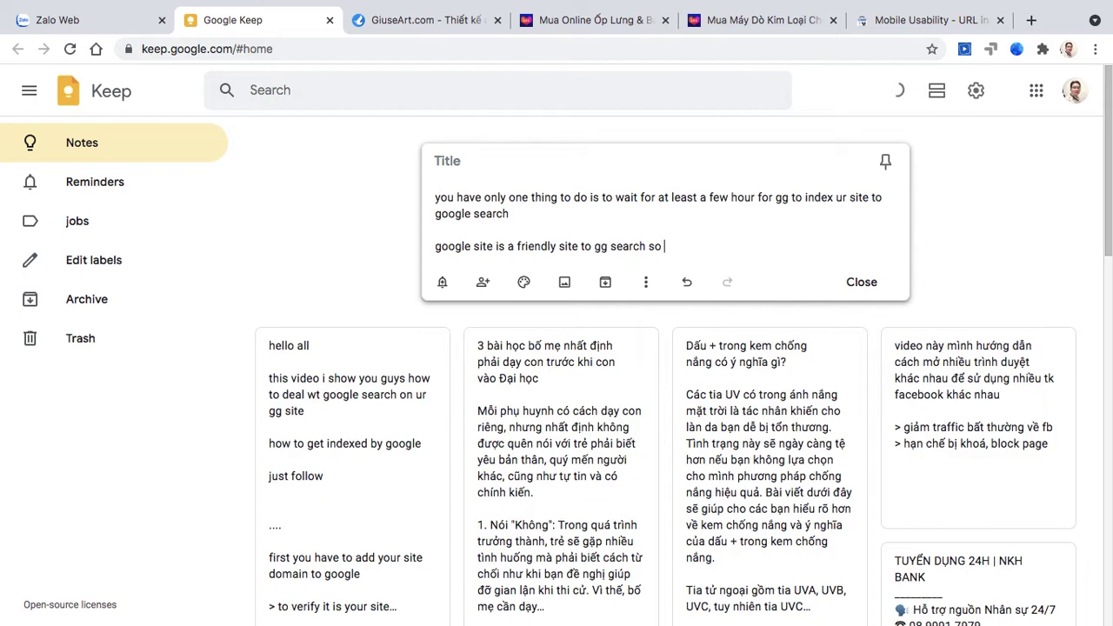
type("i think we dont have")
key("BackSpace")
type("ve to a")
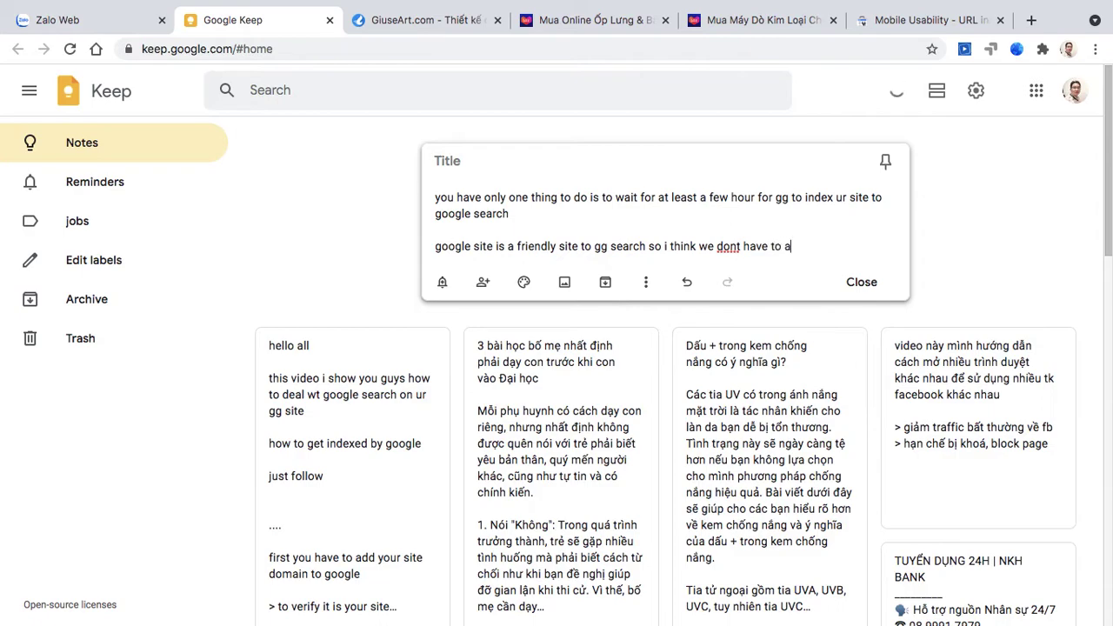
type("dd site map")
key("Return")
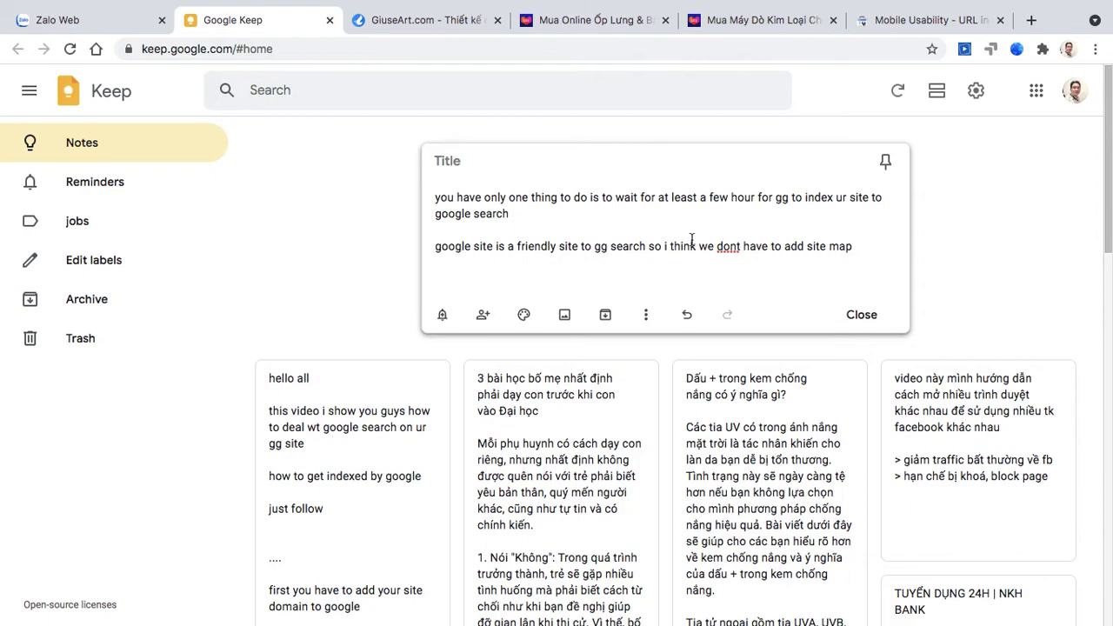
left_click(878, 24)
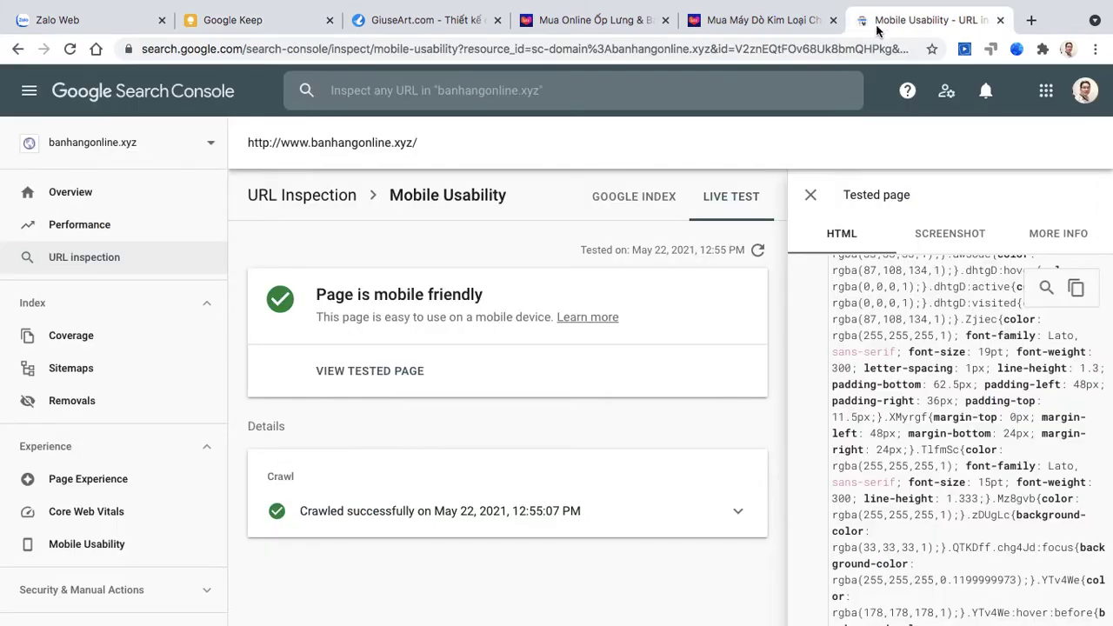
left_click(143, 381)
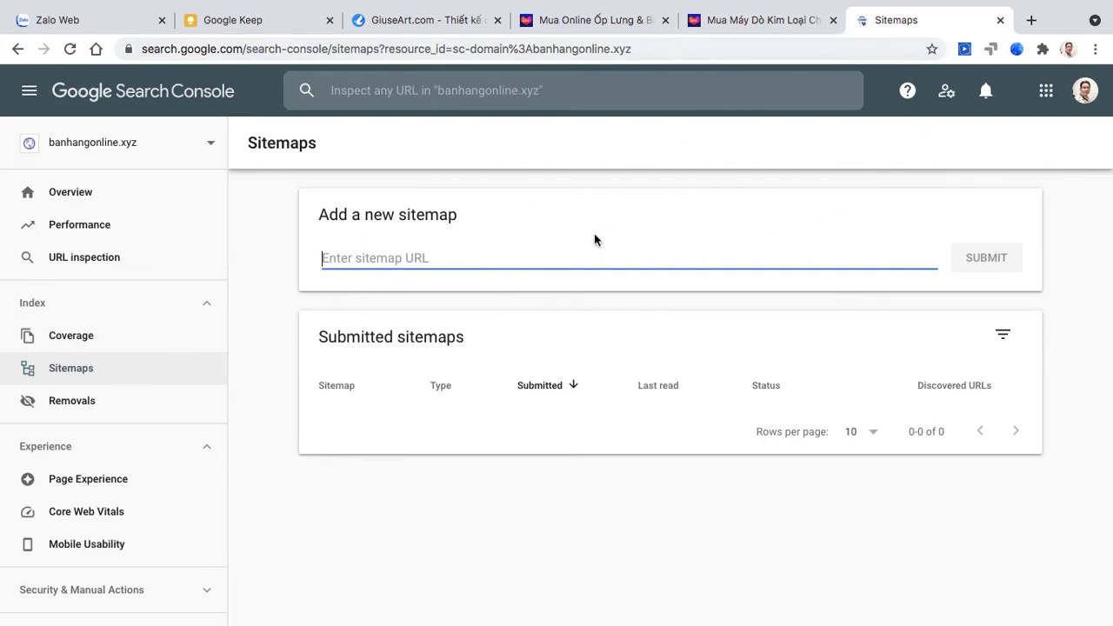
scroll(26, 500, "down", 5)
scroll(67, 434, "up", 5)
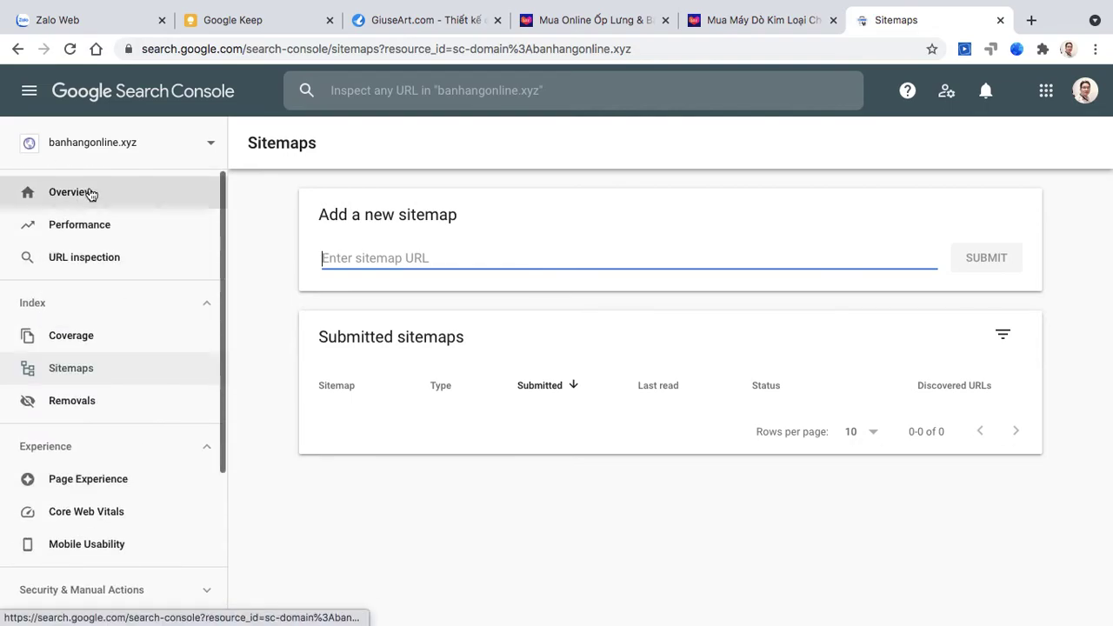
left_click(122, 154)
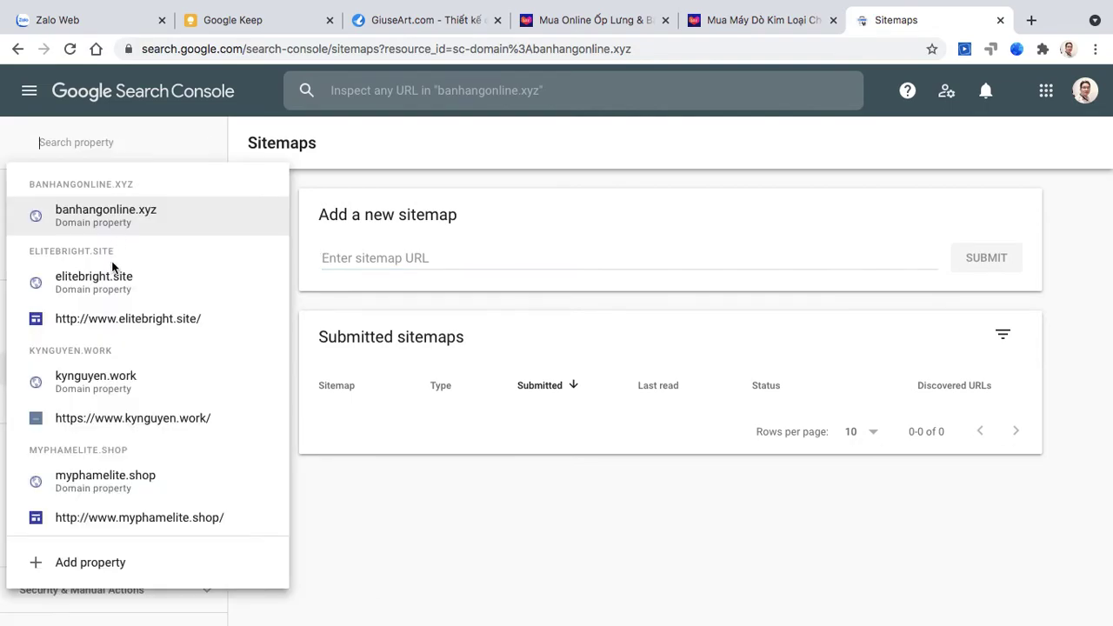
left_click(126, 319)
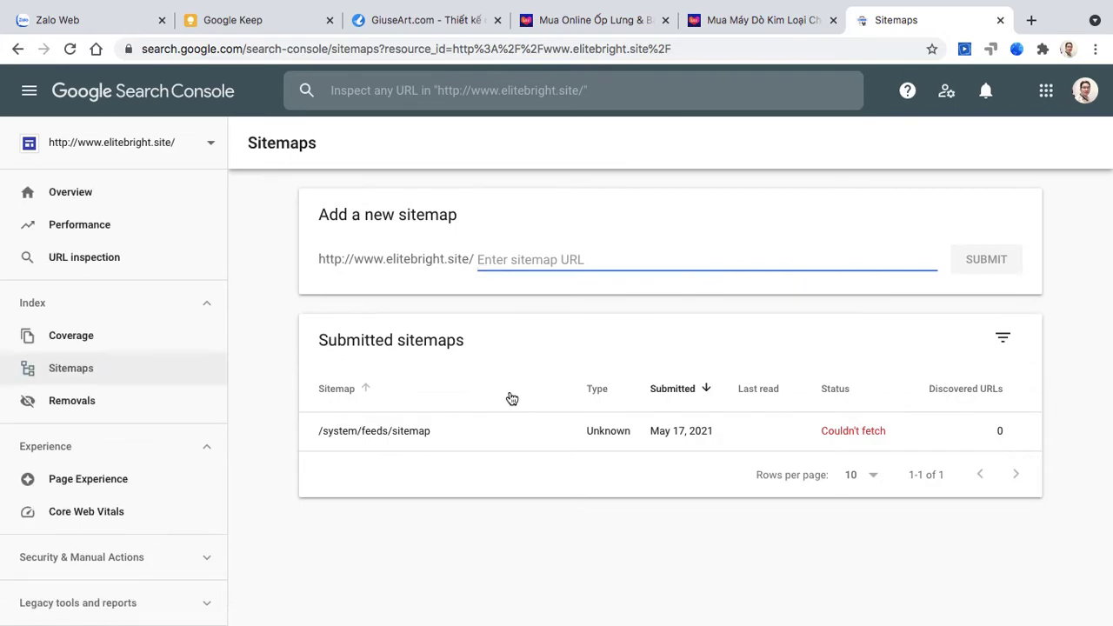
left_click(87, 192)
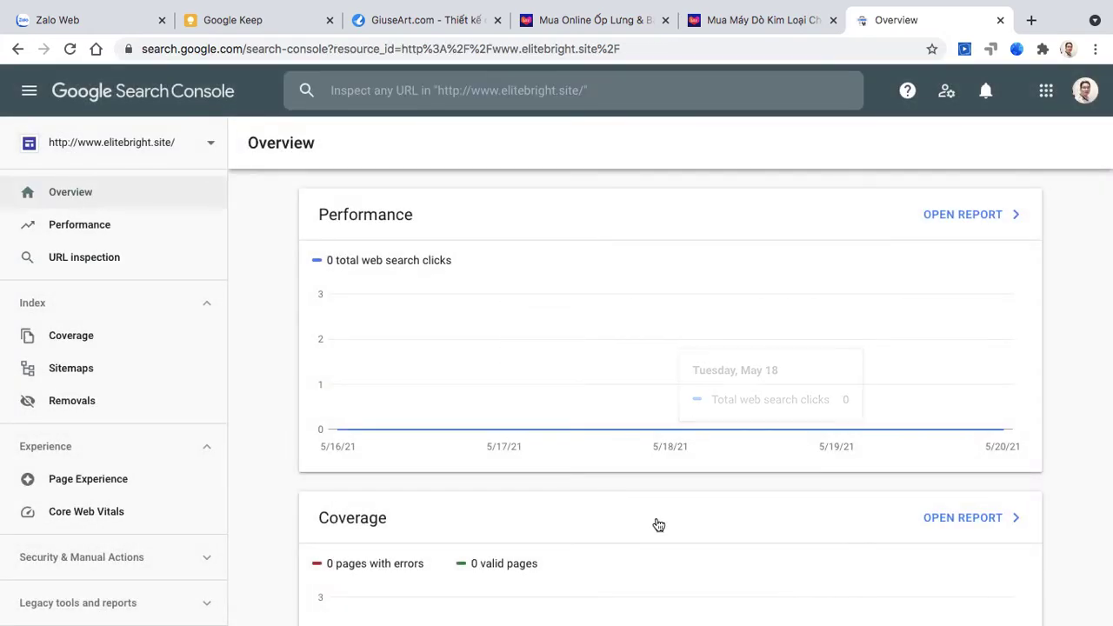
scroll(658, 524, "down", 10)
scroll(494, 477, "up", 10)
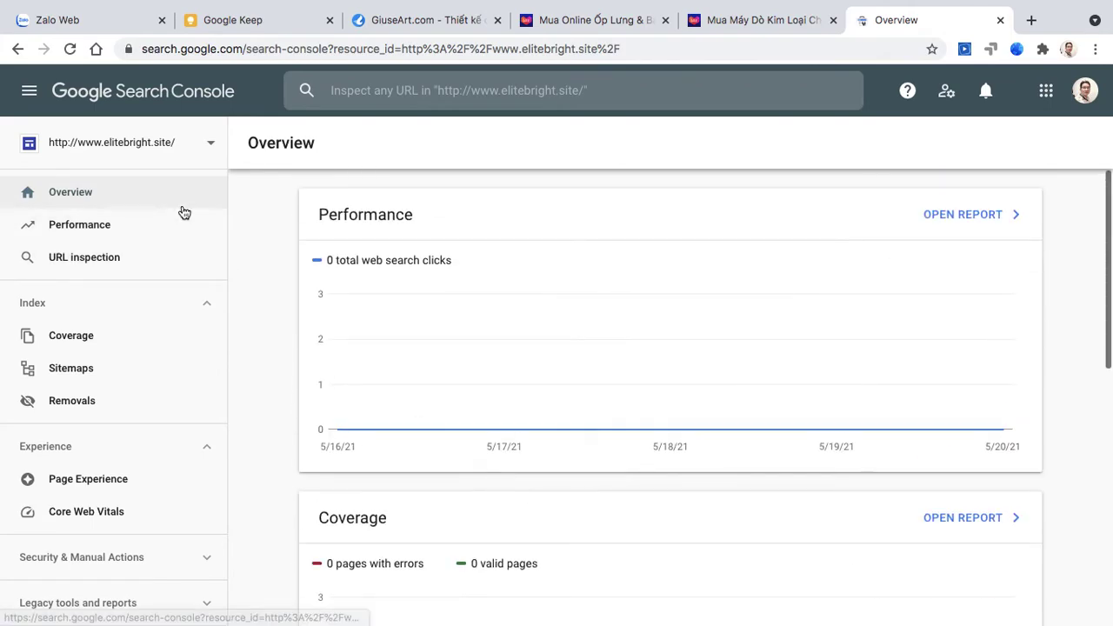
left_click(130, 227)
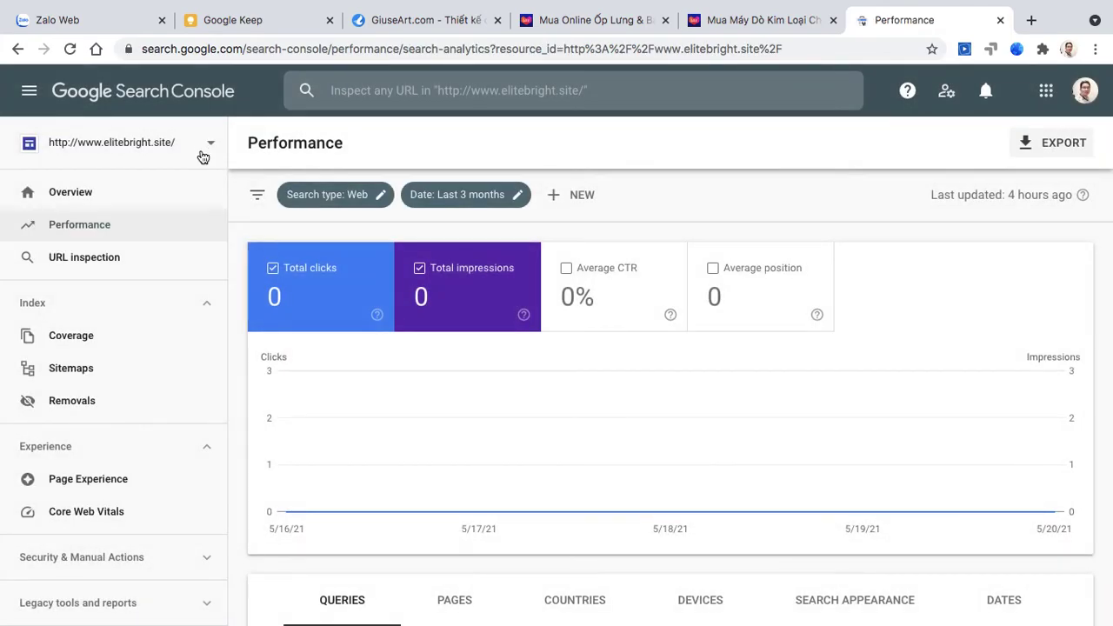
scroll(371, 438, "down", 5)
scroll(371, 437, "up", 5)
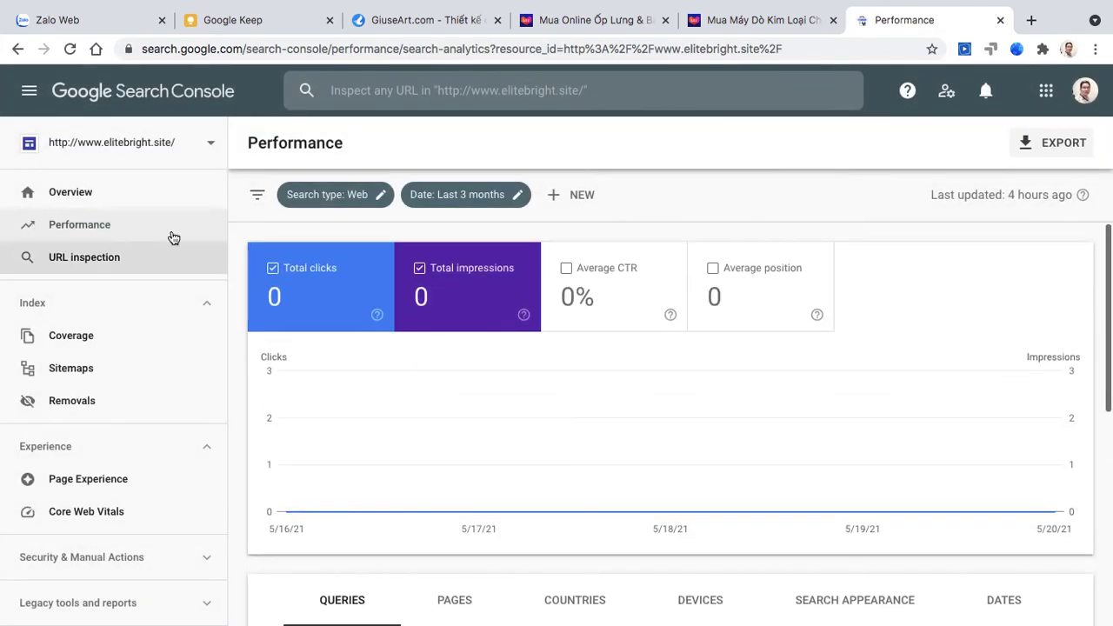
- Switch to the kynguyen.work domain property and view its Performance report
left_click(166, 146)
left_click(157, 387)
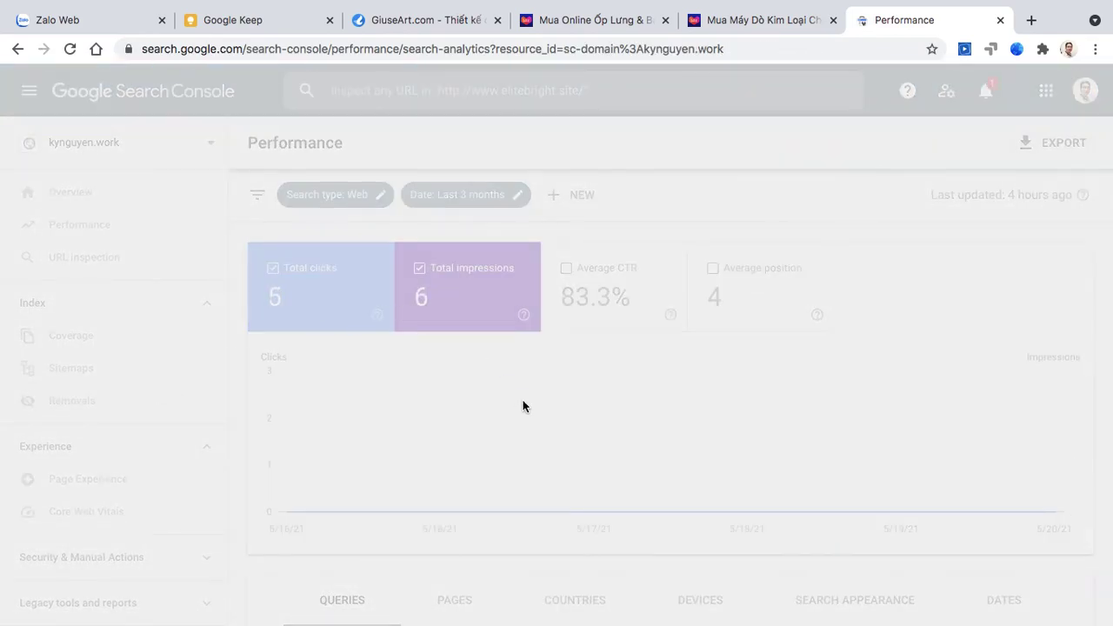
scroll(831, 512, "down", 1)
scroll(831, 512, "up", 1)
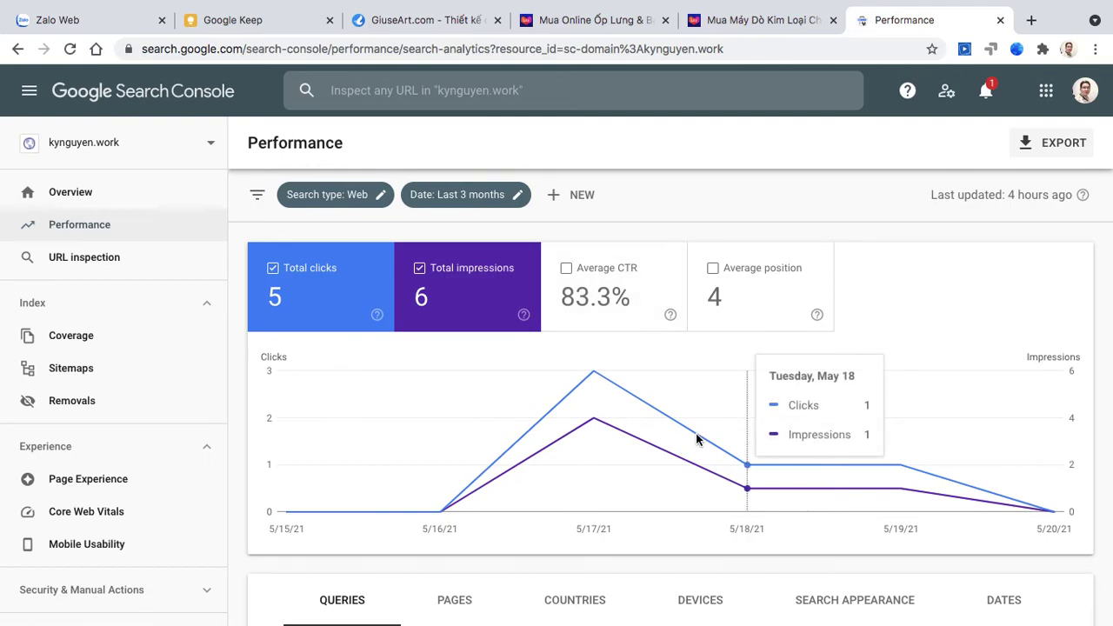
- Toggle total clicks and average CTR on the kynguyen.work performance chart, and display average position alongside clicks and impressions
scroll(696, 439, "down", 4)
scroll(696, 439, "up", 4)
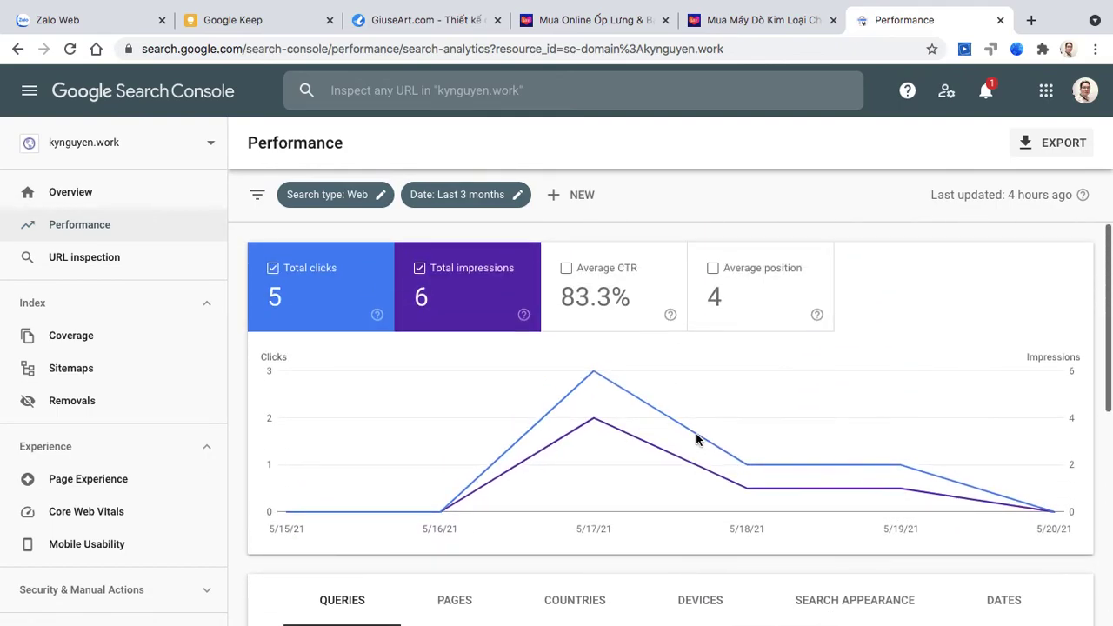
left_click(348, 306)
left_click(351, 305)
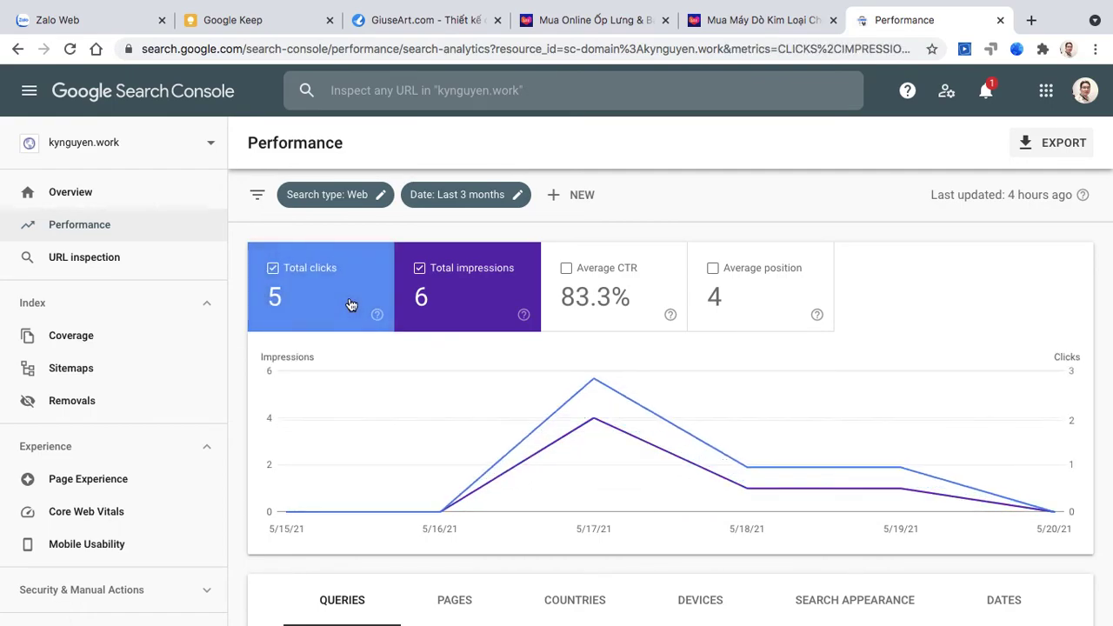
left_click(645, 293)
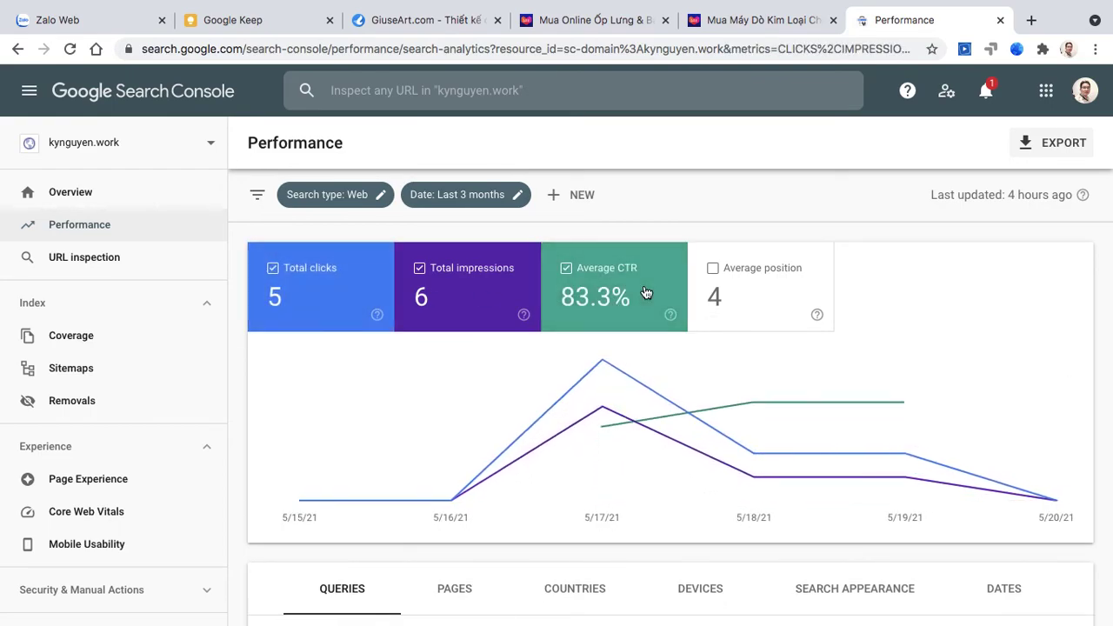
left_click(747, 304)
left_click(629, 307)
- View the performance breakdowns by queries, pages, countries, devices and search appearance
scroll(673, 374, "down", 5)
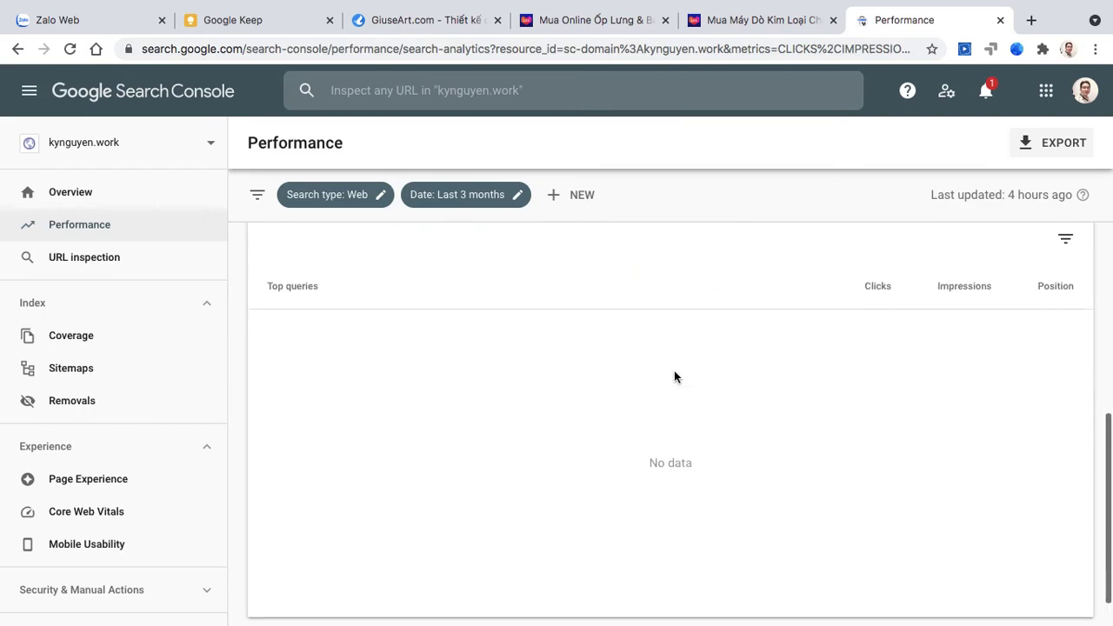
scroll(673, 374, "up", 2)
left_click(466, 380)
left_click(584, 372)
left_click(726, 381)
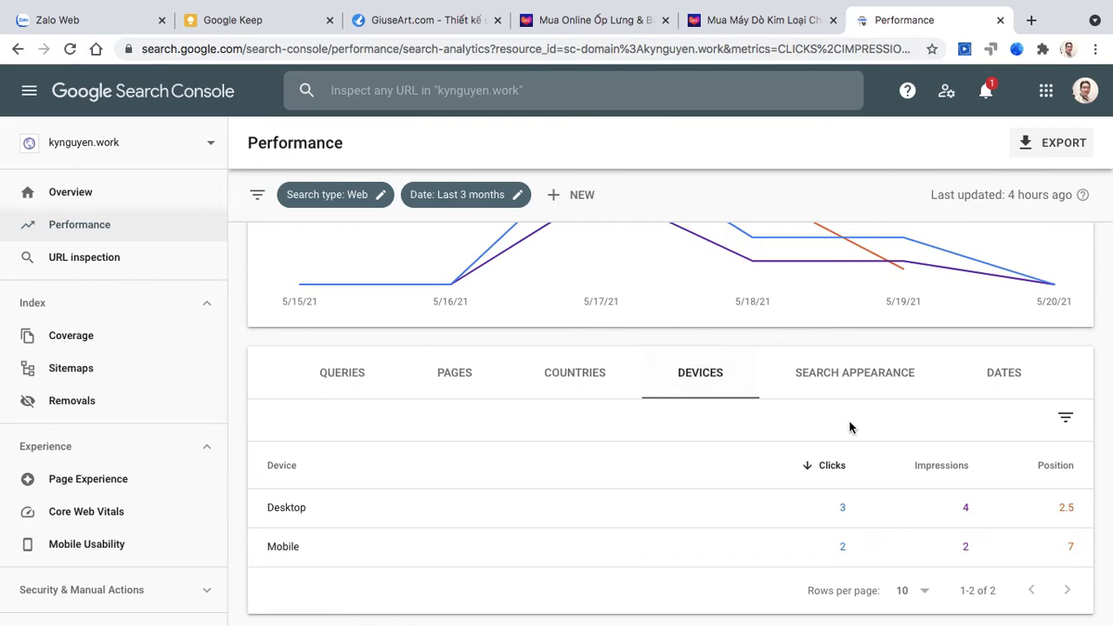
scroll(848, 427, "down", 1)
left_click(832, 335)
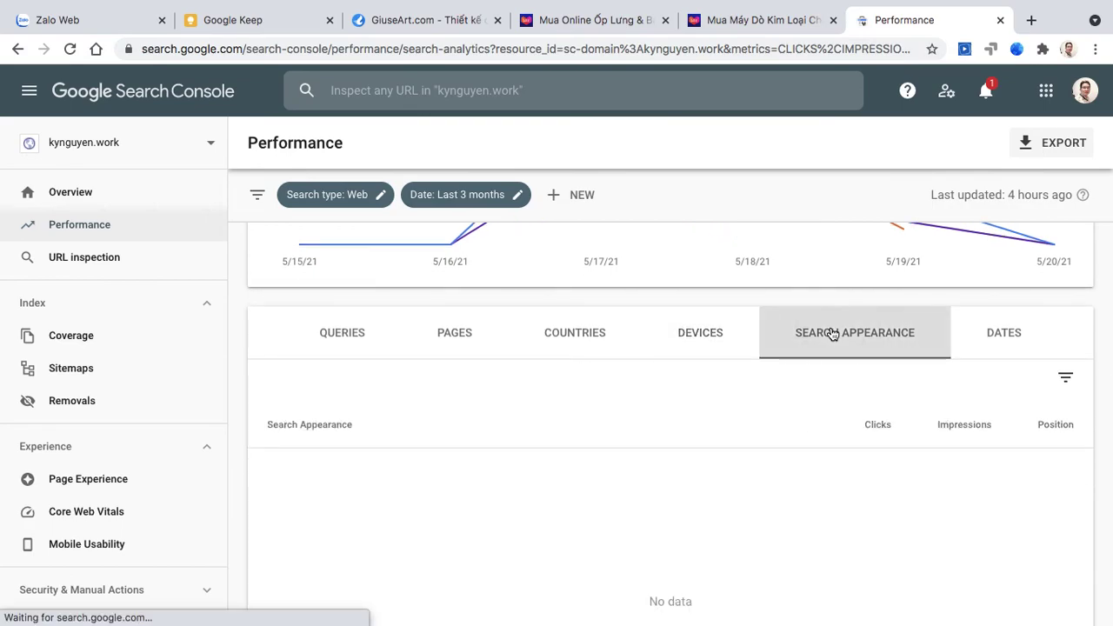
scroll(620, 357, "up", 5)
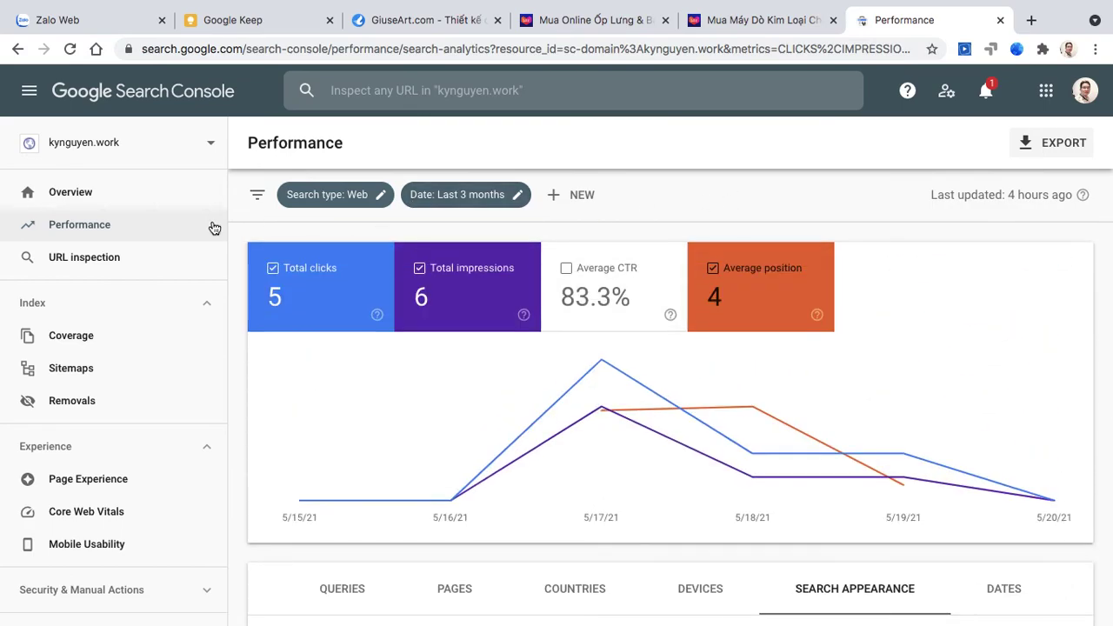
- Open the property list and look through the verified and unverified properties
left_click(139, 145)
scroll(137, 348, "down", 5)
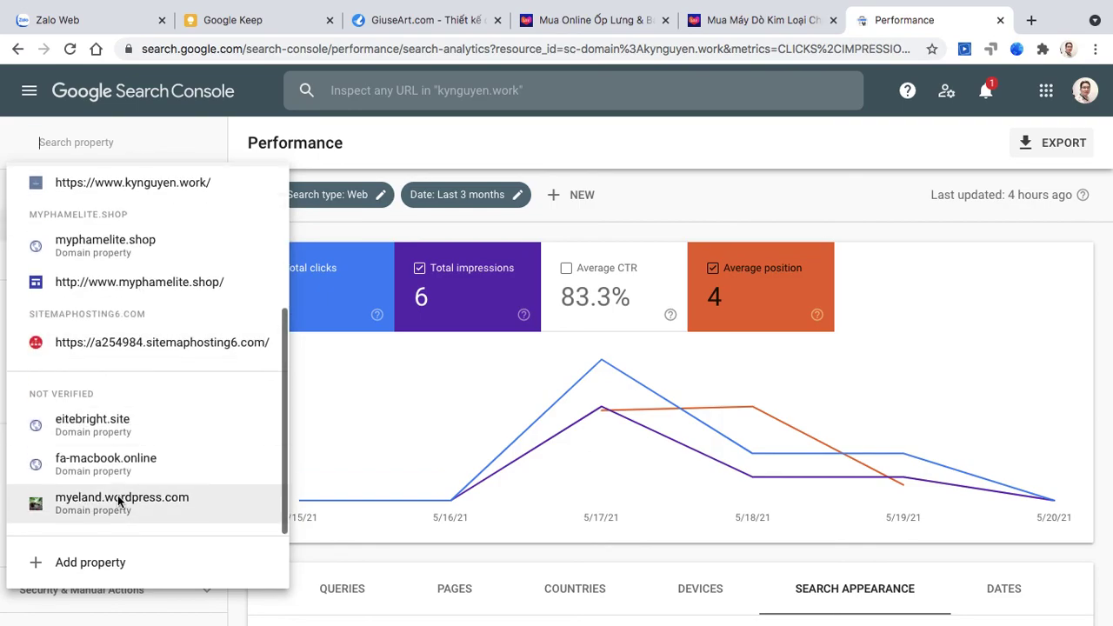
scroll(118, 494, "up", 3)
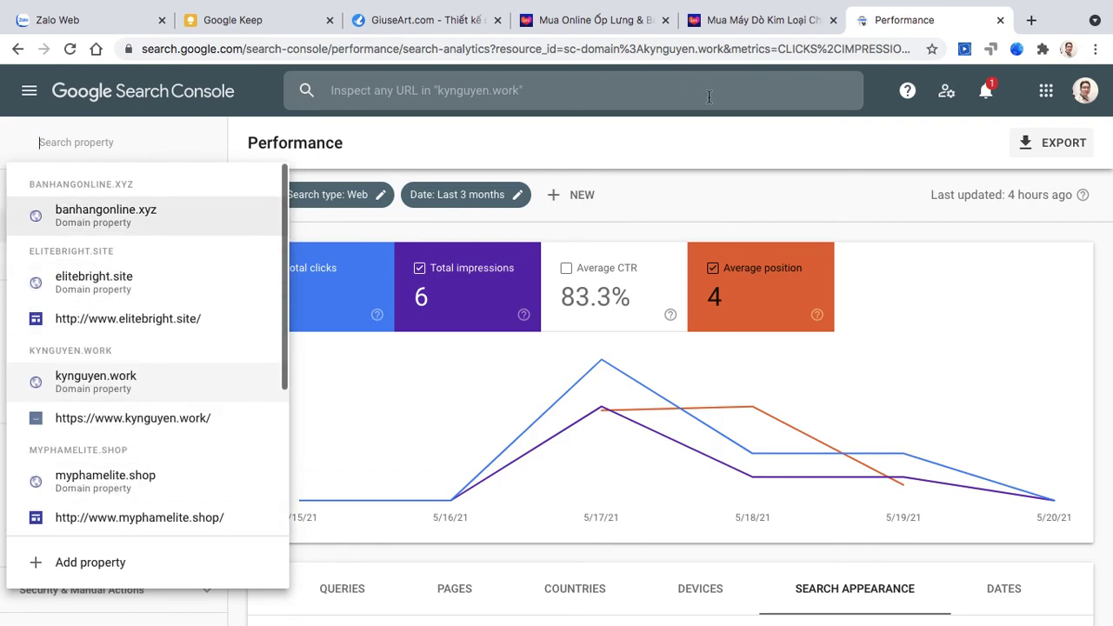